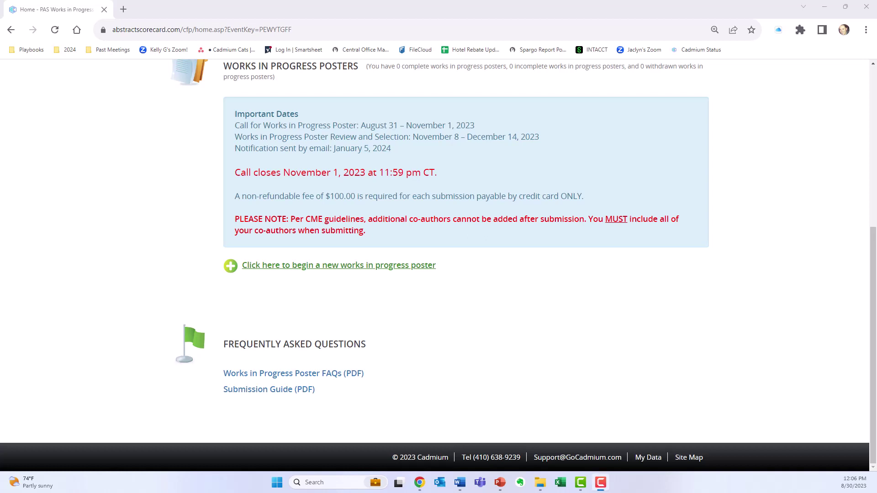
Step: Create a new works in progress poster titled 'Test Title', answering No to the ASPN award
{"action": "left_click", "coordinate": [327, 267]}
{"action": "scroll", "coordinate": [166, 299], "scroll_direction": "down", "scroll_amount": 2}
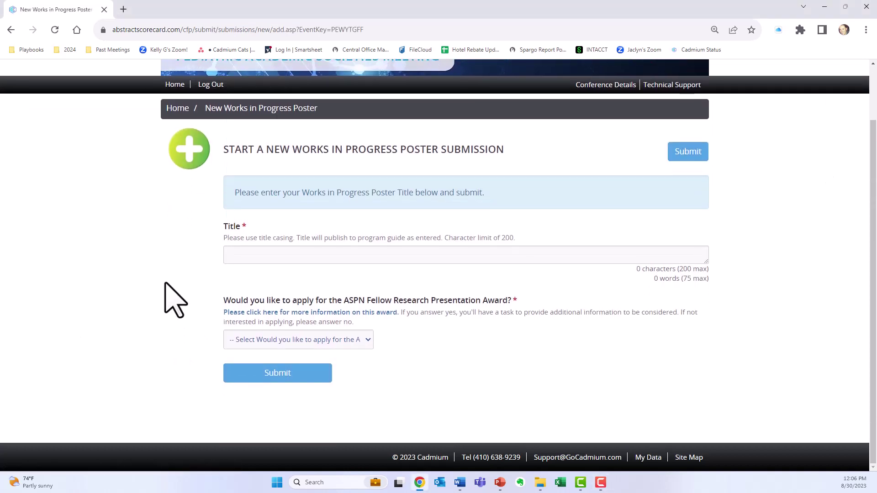
{"action": "left_click", "coordinate": [257, 255]}
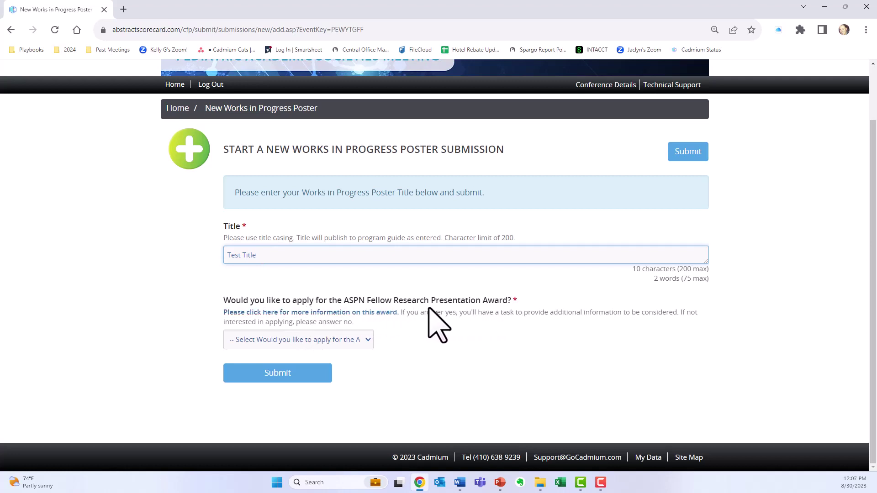
{"action": "left_click", "coordinate": [332, 343]}
{"action": "left_click", "coordinate": [259, 374]}
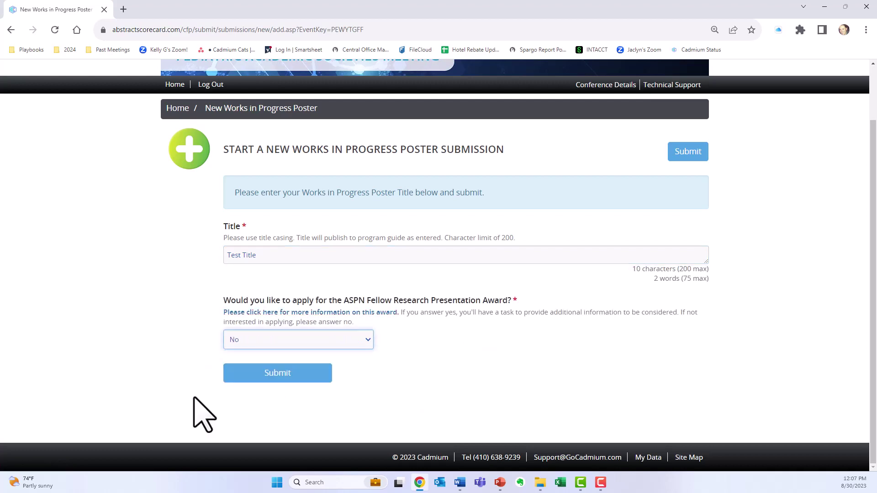
{"action": "left_click", "coordinate": [263, 379]}
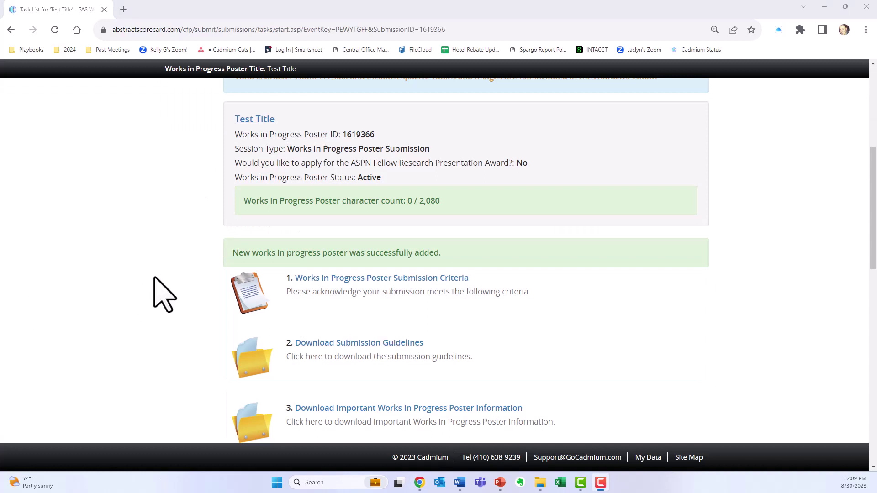
Step: Open the Works in Progress Poster Submission Criteria task and scroll through its questions
{"action": "scroll", "coordinate": [93, 279], "scroll_direction": "down", "scroll_amount": 2}
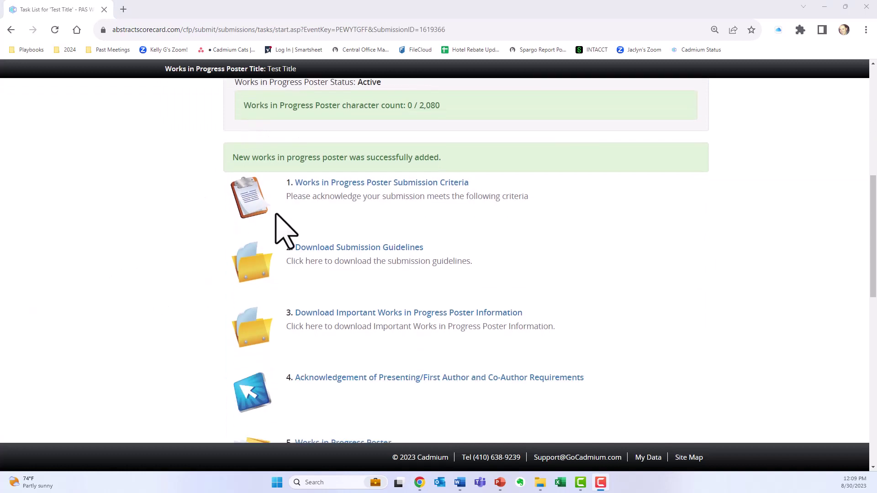
{"action": "left_click", "coordinate": [322, 183]}
{"action": "scroll", "coordinate": [27, 349], "scroll_direction": "down", "scroll_amount": 3}
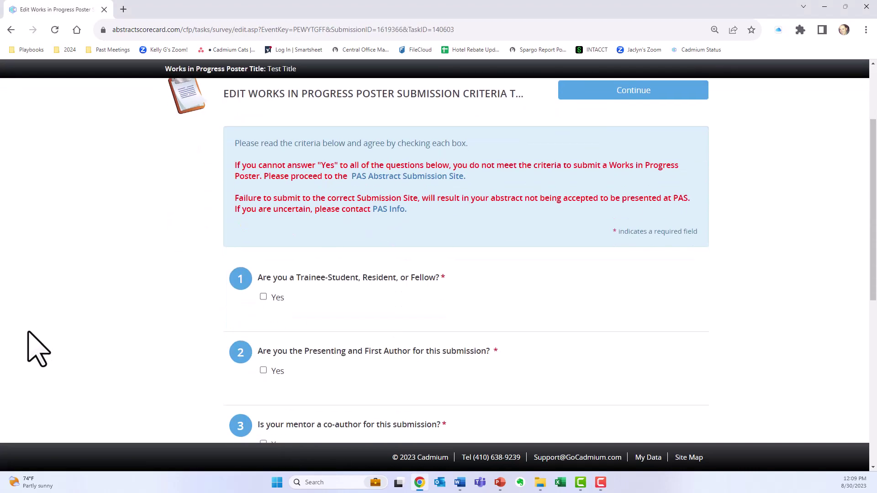
{"action": "scroll", "coordinate": [197, 335], "scroll_direction": "down", "scroll_amount": 1}
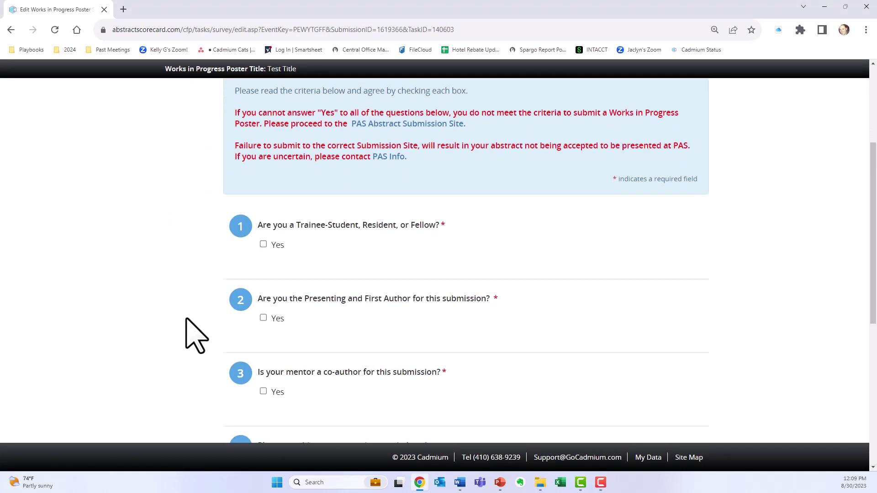
{"action": "scroll", "coordinate": [197, 335], "scroll_direction": "down", "scroll_amount": 2}
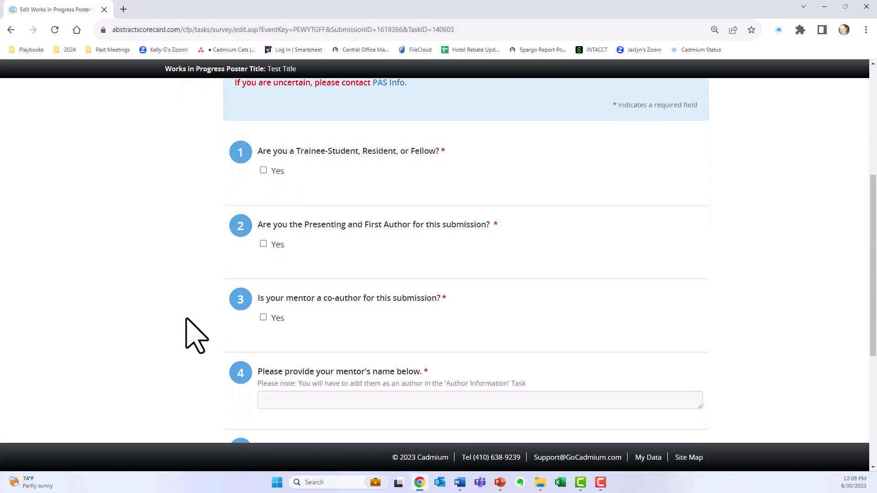
{"action": "scroll", "coordinate": [196, 336], "scroll_direction": "down", "scroll_amount": 1}
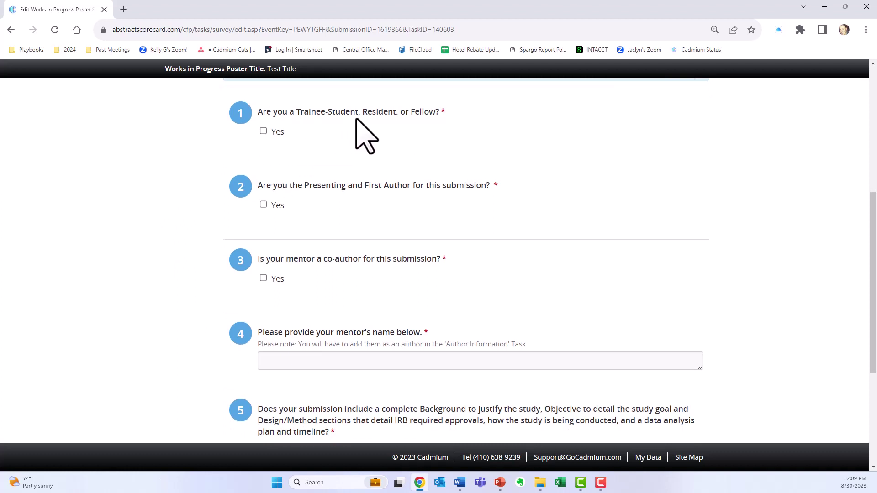
{"action": "scroll", "coordinate": [462, 251], "scroll_direction": "down", "scroll_amount": 1}
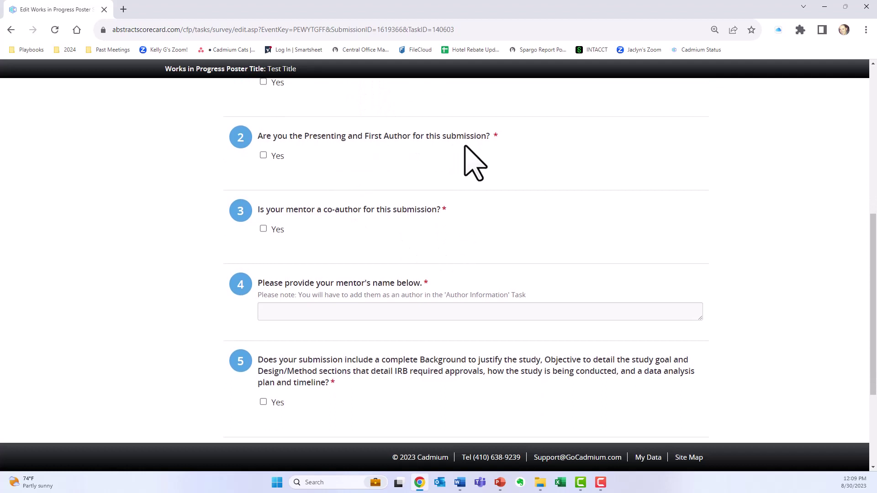
{"action": "scroll", "coordinate": [464, 146], "scroll_direction": "down", "scroll_amount": 1}
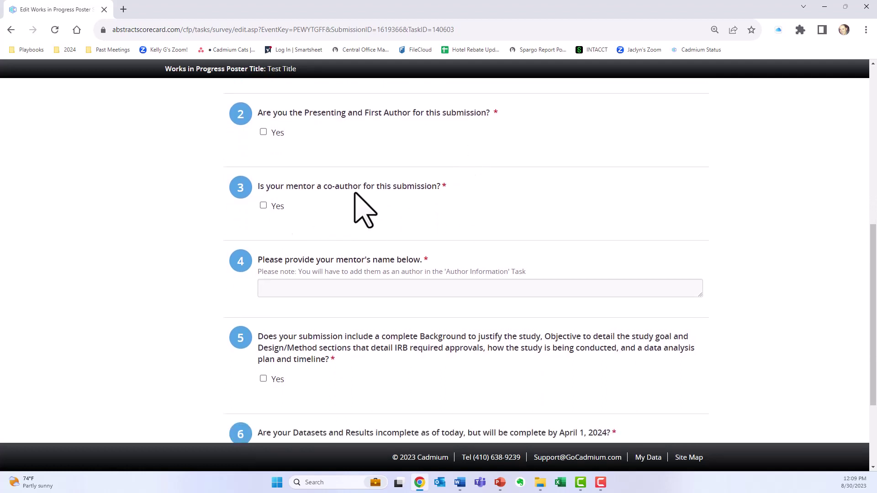
{"action": "scroll", "coordinate": [347, 219], "scroll_direction": "down", "scroll_amount": 1}
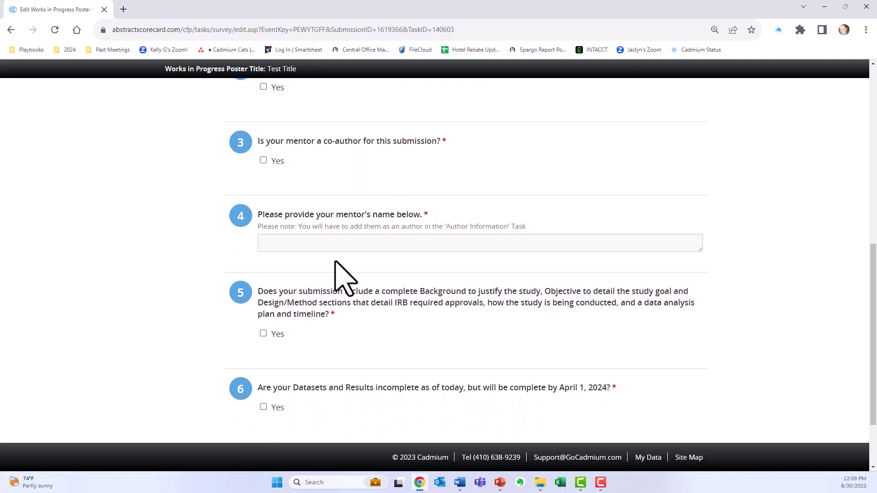
{"action": "scroll", "coordinate": [338, 249], "scroll_direction": "down", "scroll_amount": 2}
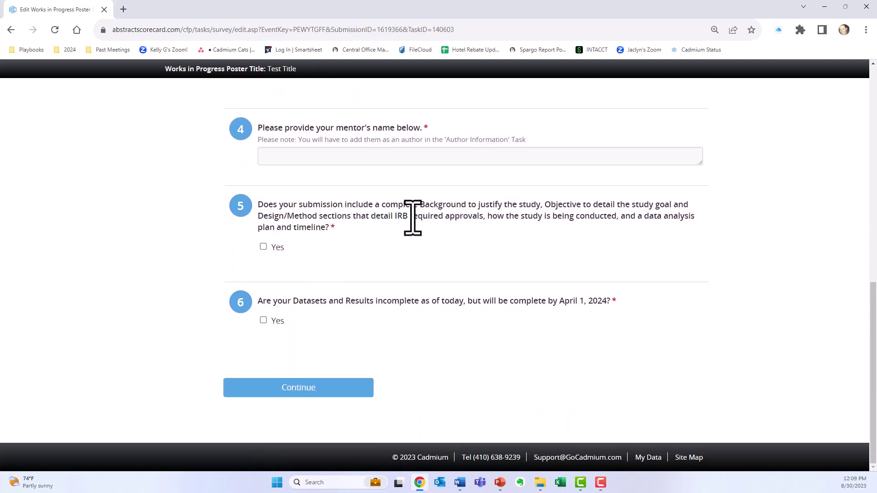
Step: Re-read question 5, focusing on its Design/Method requirement
{"action": "left_click_drag", "start_coordinate": [419, 205], "coordinate": [699, 208]}
{"action": "left_click", "coordinate": [355, 250]}
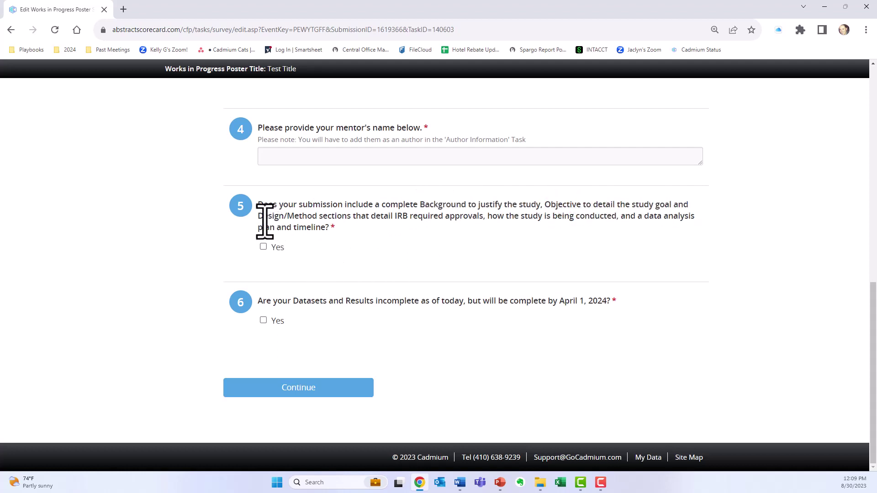
{"action": "left_click_drag", "start_coordinate": [264, 219], "coordinate": [612, 225]}
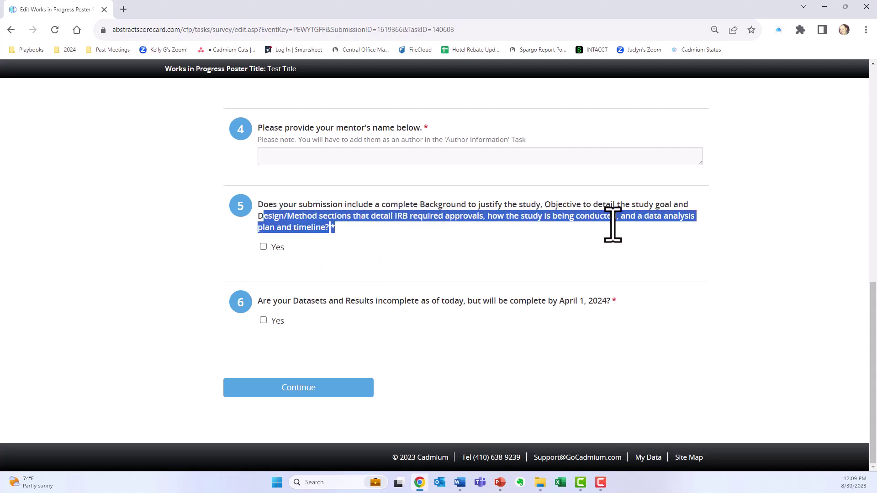
{"action": "left_click", "coordinate": [386, 230]}
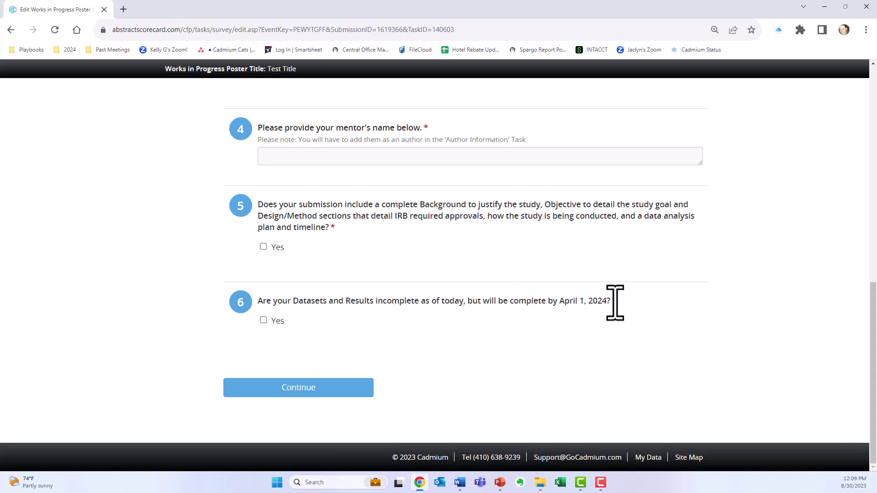
Step: Answer Yes to each criterion, enter the mentor's name in question 4, and save
{"action": "scroll", "coordinate": [282, 334], "scroll_direction": "up", "scroll_amount": 6}
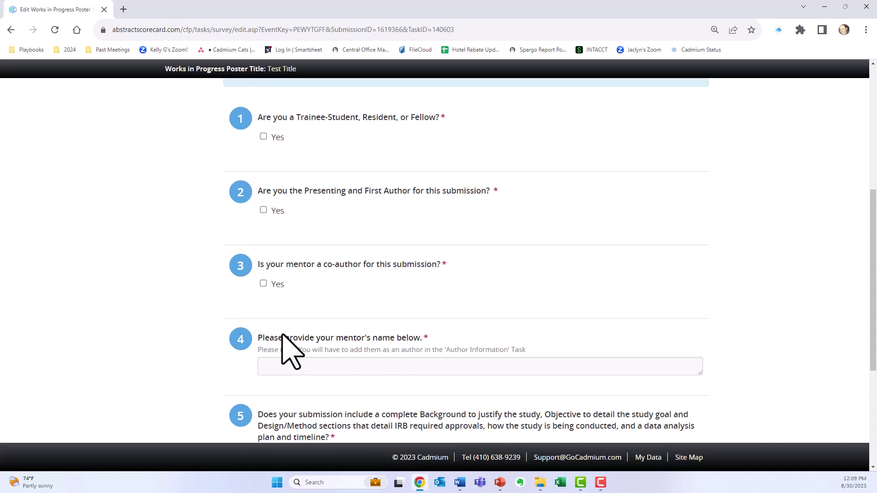
{"action": "scroll", "coordinate": [283, 238], "scroll_direction": "down", "scroll_amount": 2}
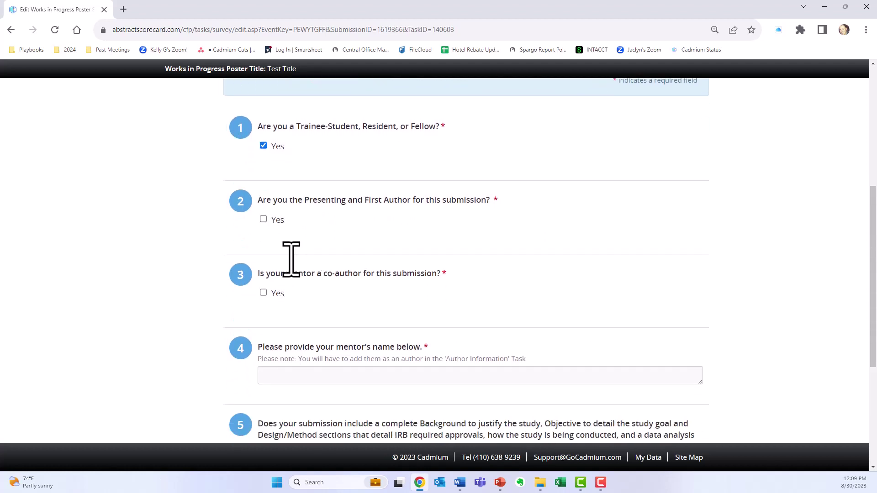
{"action": "left_click", "coordinate": [263, 164]}
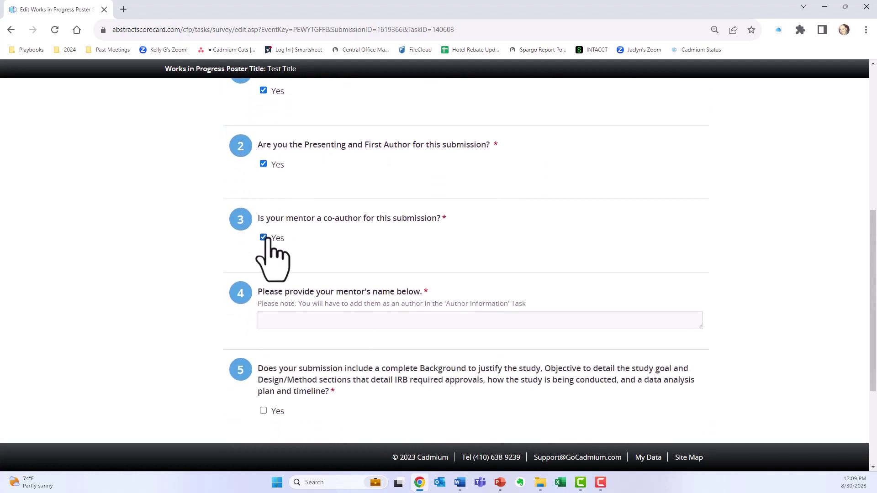
{"action": "scroll", "coordinate": [273, 255], "scroll_direction": "down", "scroll_amount": 2}
{"action": "left_click", "coordinate": [277, 224]}
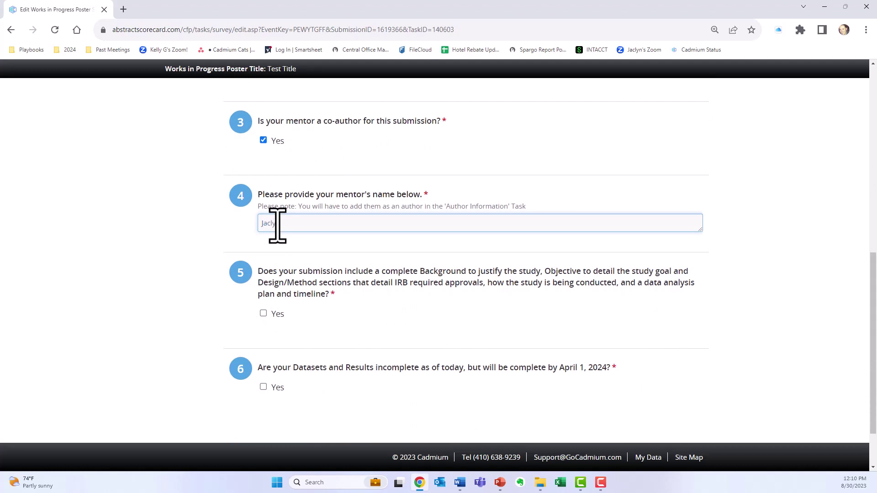
{"action": "scroll", "coordinate": [273, 274], "scroll_direction": "down", "scroll_amount": 2}
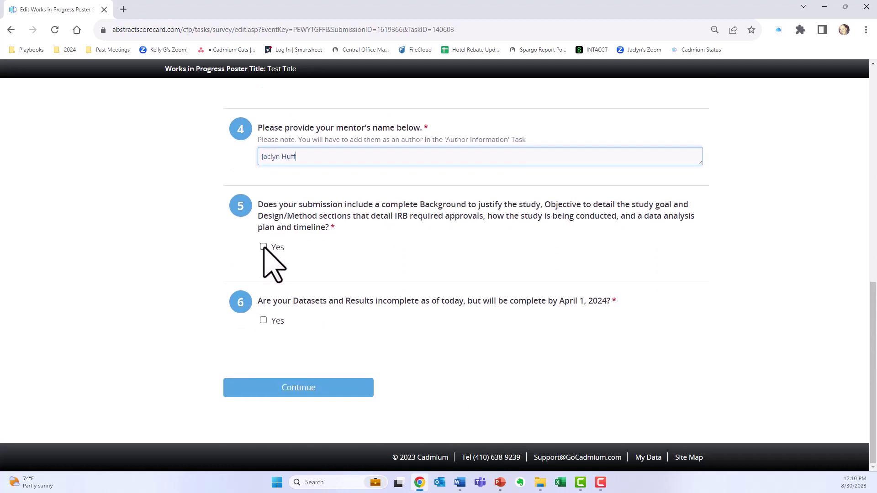
{"action": "left_click", "coordinate": [263, 247]}
{"action": "left_click", "coordinate": [263, 320]}
{"action": "left_click", "coordinate": [336, 393]}
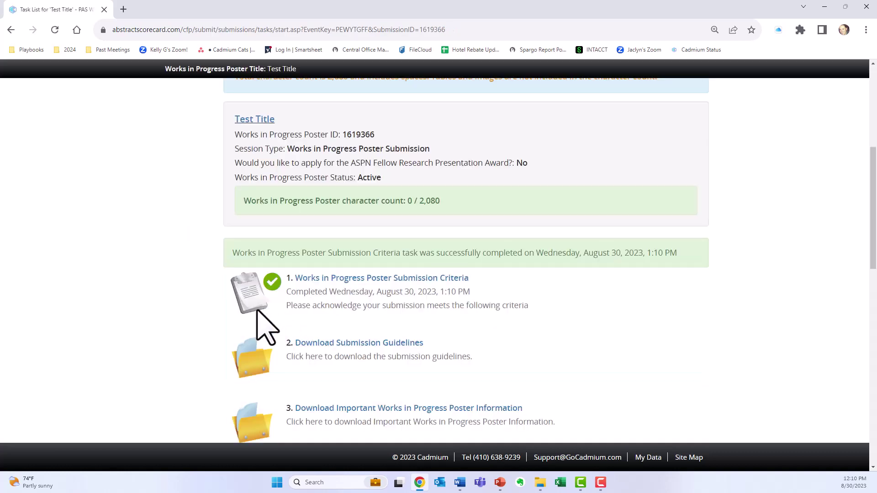
Step: Reopen the Submission Criteria task to review the saved answers
{"action": "left_click", "coordinate": [314, 278]}
{"action": "scroll", "coordinate": [132, 308], "scroll_direction": "down", "scroll_amount": 5}
{"action": "scroll", "coordinate": [280, 215], "scroll_direction": "down", "scroll_amount": 7}
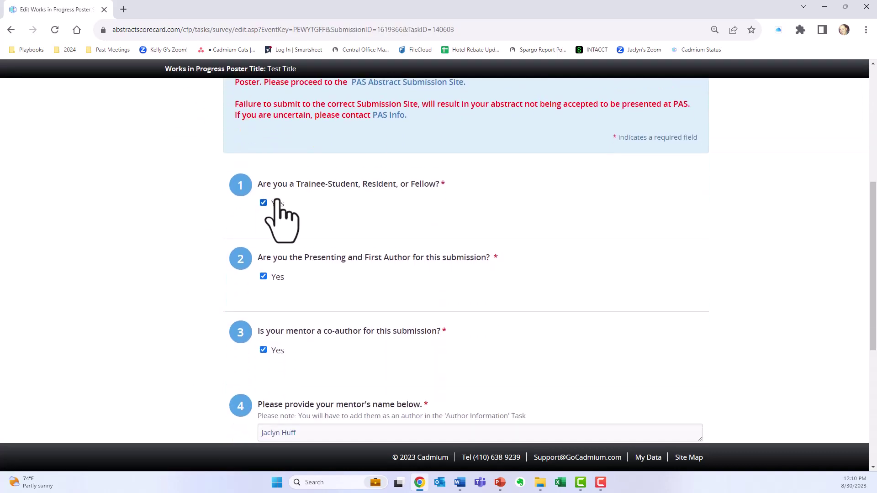
{"action": "scroll", "coordinate": [296, 356], "scroll_direction": "up", "scroll_amount": 7}
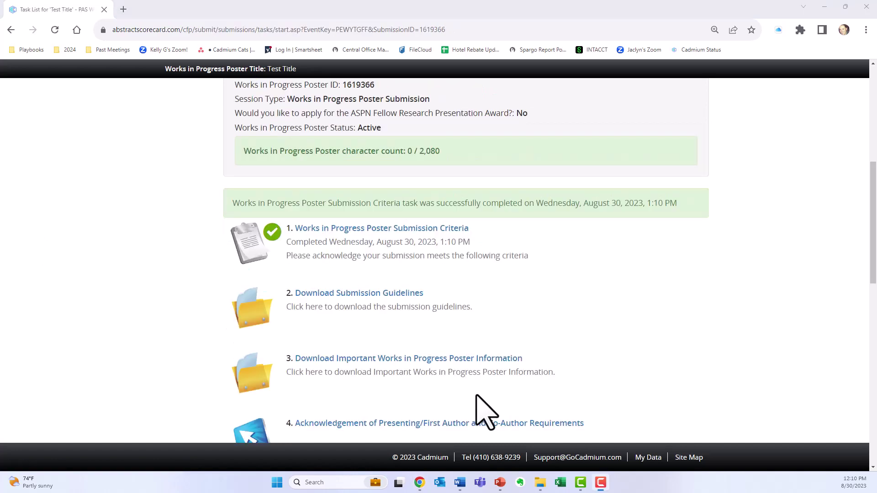
Step: View the Download Submission Guidelines document and return to the task list
{"action": "left_click", "coordinate": [325, 294]}
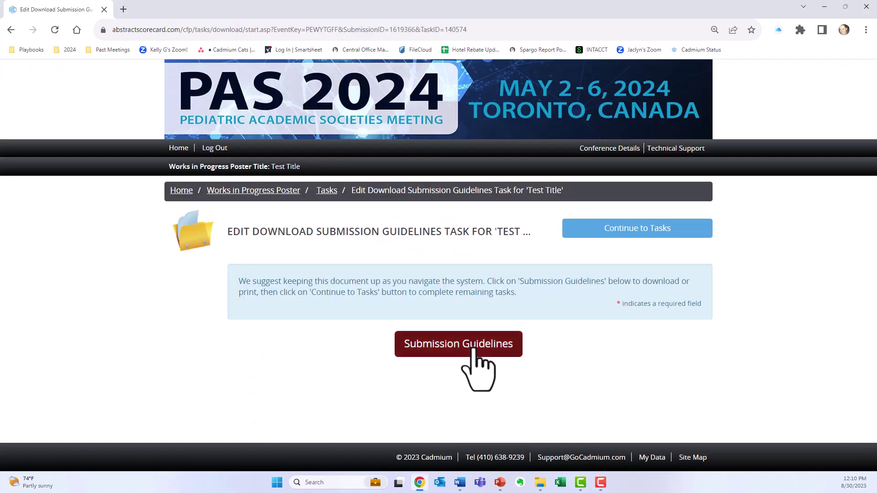
{"action": "left_click", "coordinate": [471, 351]}
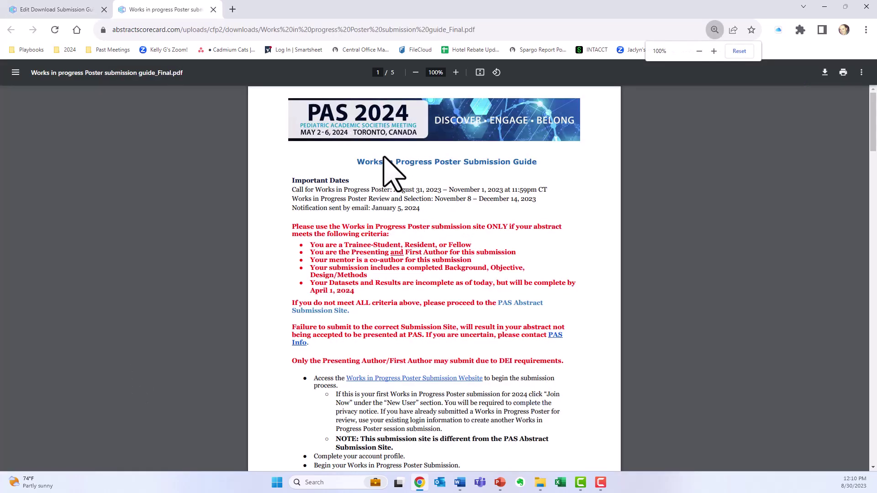
{"action": "left_click", "coordinate": [64, 9]}
{"action": "left_click", "coordinate": [607, 228]}
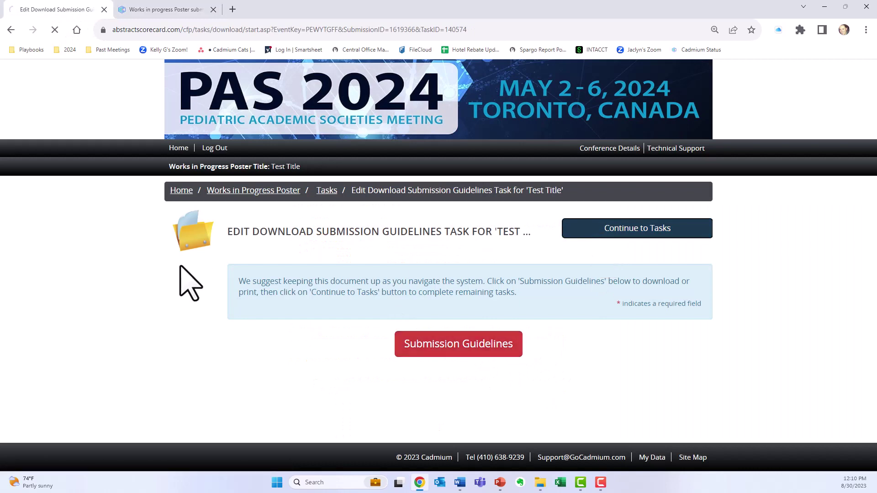
Step: View the Important Works in Progress Poster Information document and acknowledge it
{"action": "scroll", "coordinate": [131, 292], "scroll_direction": "down", "scroll_amount": 3}
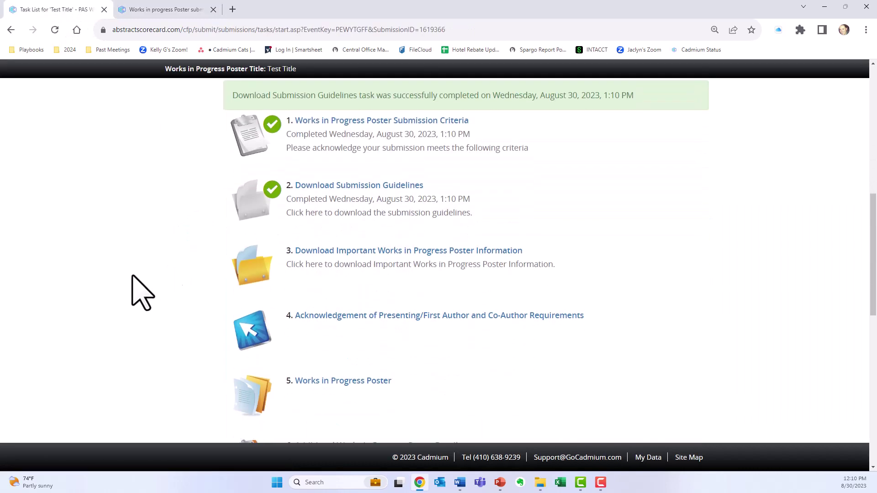
{"action": "left_click", "coordinate": [331, 256]}
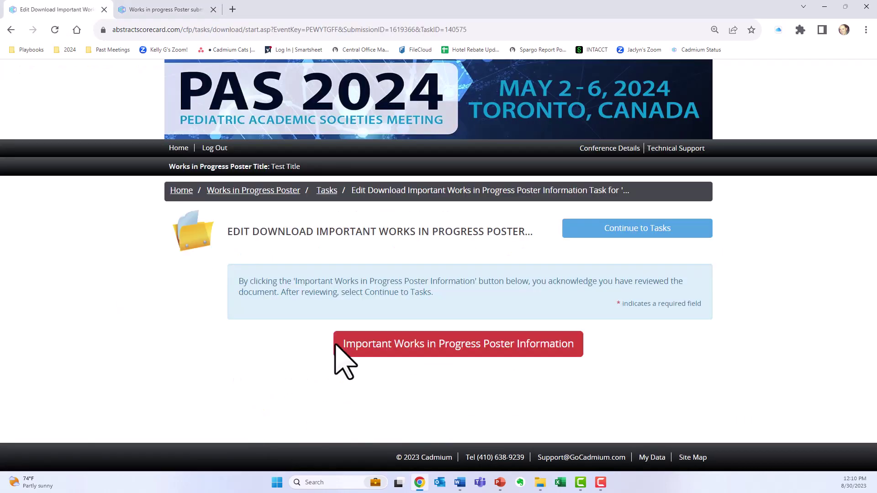
{"action": "left_click", "coordinate": [439, 355]}
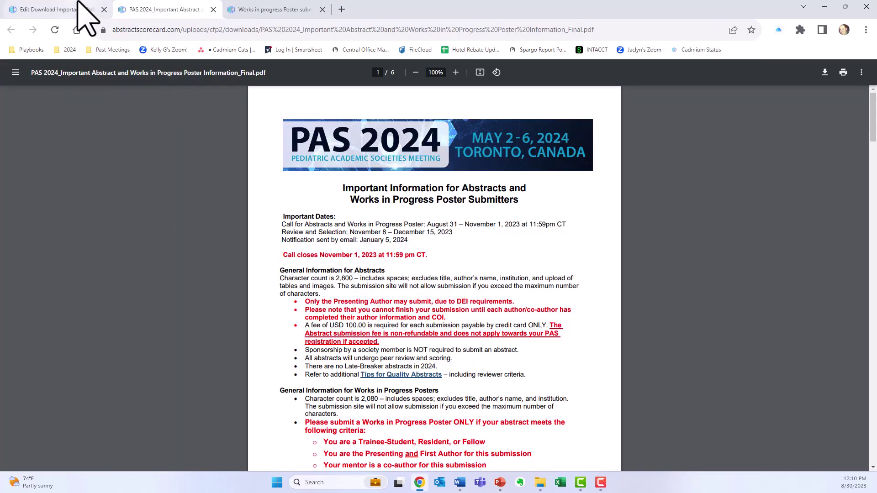
{"action": "left_click", "coordinate": [83, 9]}
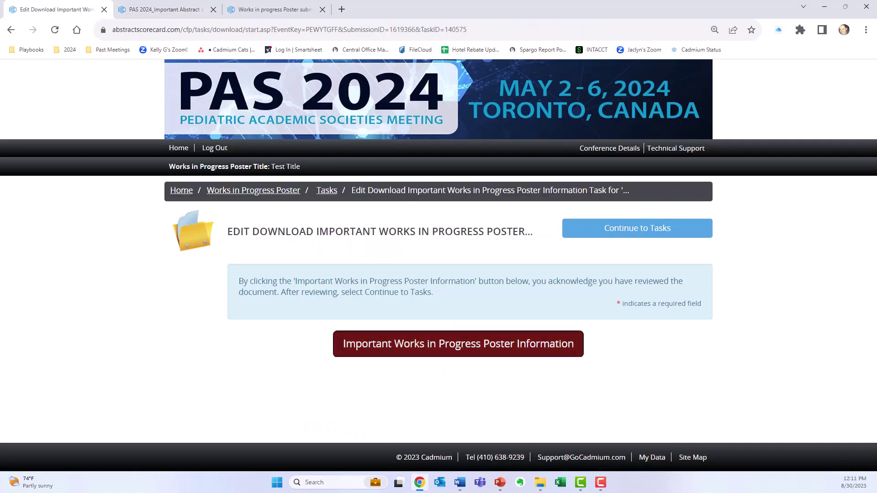
{"action": "left_click", "coordinate": [612, 233]}
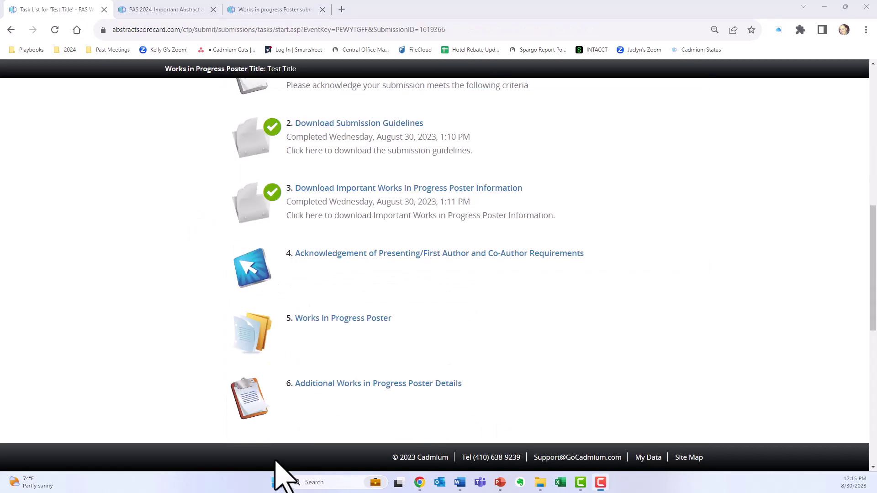
Step: Agree to the co-author requirements statement and begin the full-name signature
{"action": "left_click", "coordinate": [356, 252]}
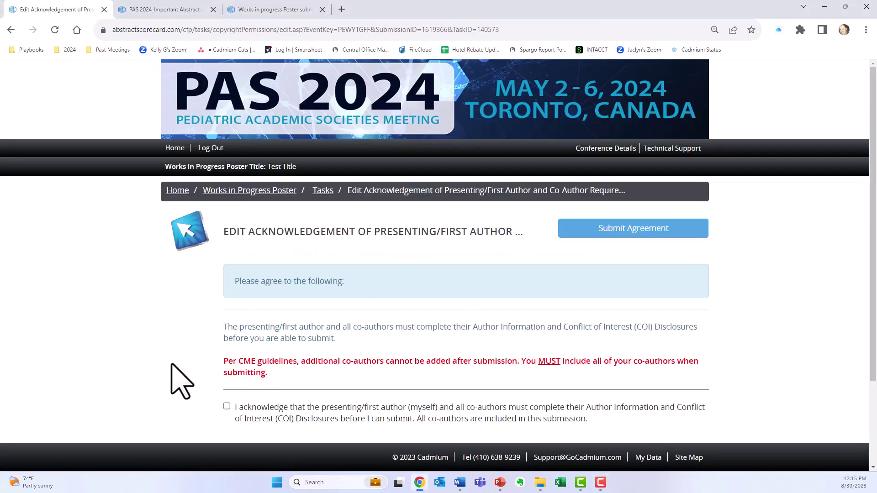
{"action": "scroll", "coordinate": [176, 378], "scroll_direction": "down", "scroll_amount": 2}
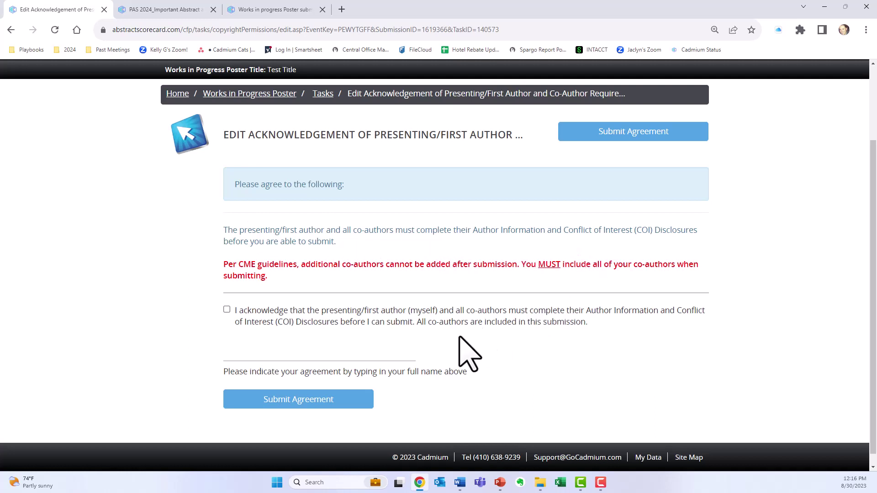
{"action": "scroll", "coordinate": [456, 353], "scroll_direction": "up", "scroll_amount": 1}
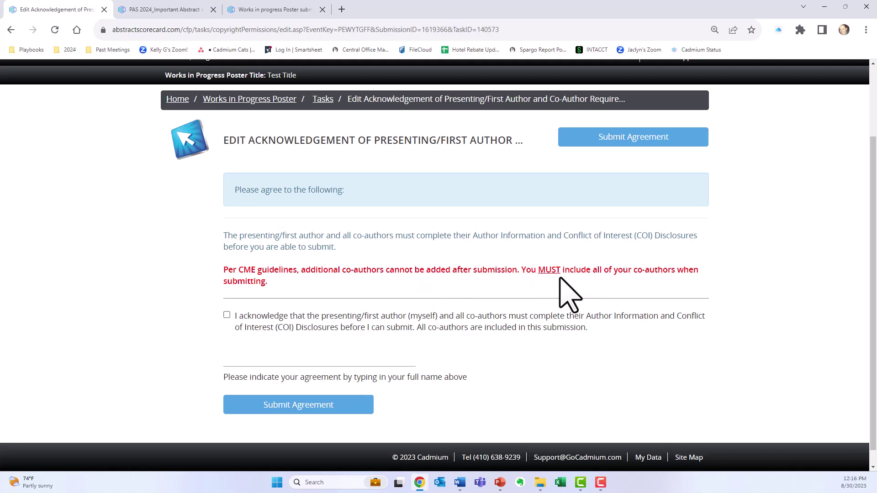
{"action": "left_click", "coordinate": [227, 315]}
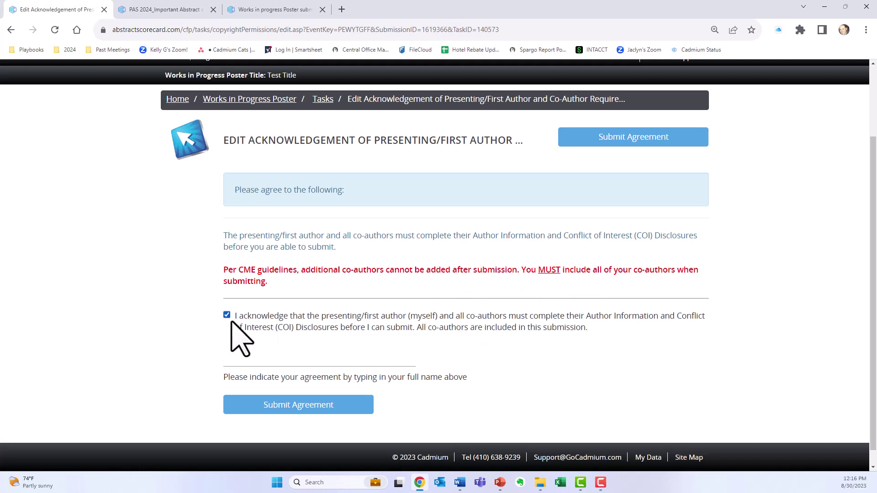
{"action": "left_click", "coordinate": [269, 358]}
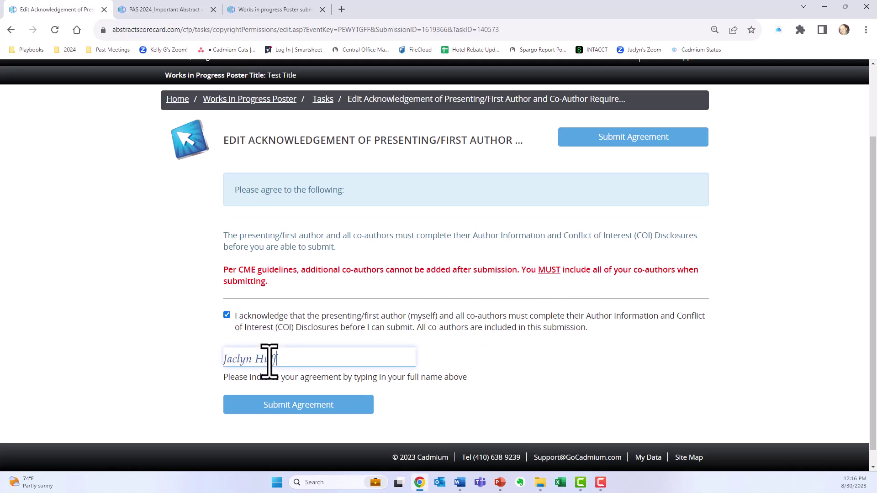
Step: Submit the signed acknowledgement and open the Works in Progress Poster task
{"action": "left_click", "coordinate": [297, 406]}
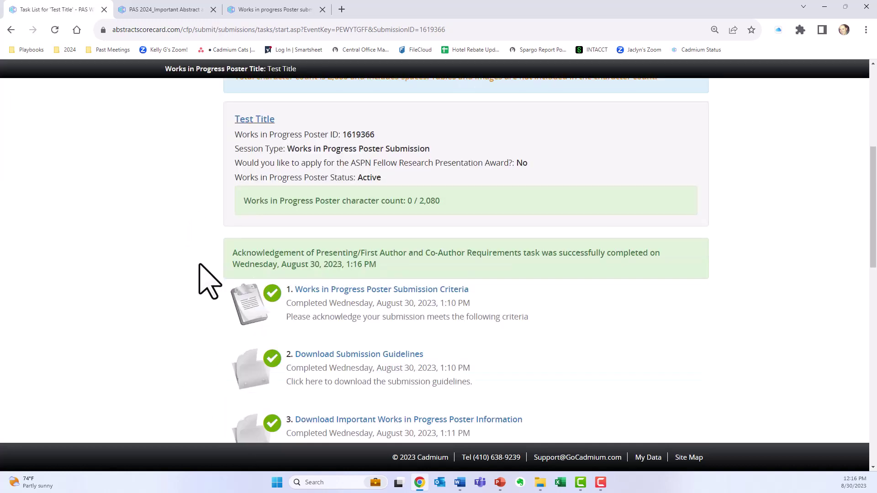
{"action": "scroll", "coordinate": [205, 278], "scroll_direction": "down", "scroll_amount": 6}
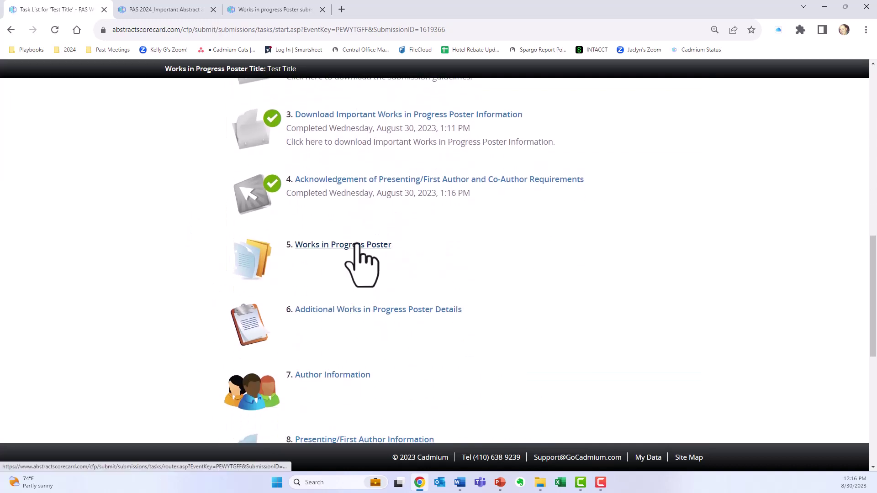
{"action": "left_click", "coordinate": [356, 246]}
Step: Read the abstract form's character-count and HTML warning notes
{"action": "scroll", "coordinate": [155, 354], "scroll_direction": "down", "scroll_amount": 1}
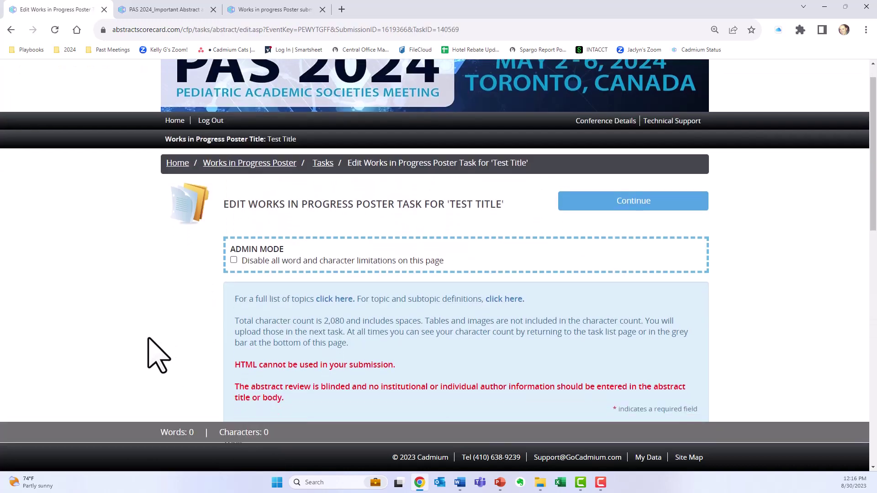
{"action": "scroll", "coordinate": [155, 354], "scroll_direction": "down", "scroll_amount": 2}
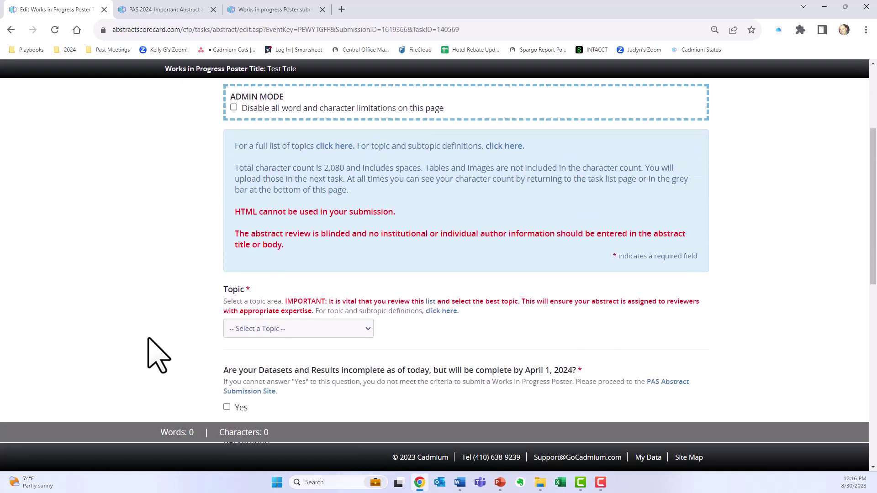
{"action": "scroll", "coordinate": [155, 353], "scroll_direction": "down", "scroll_amount": 1}
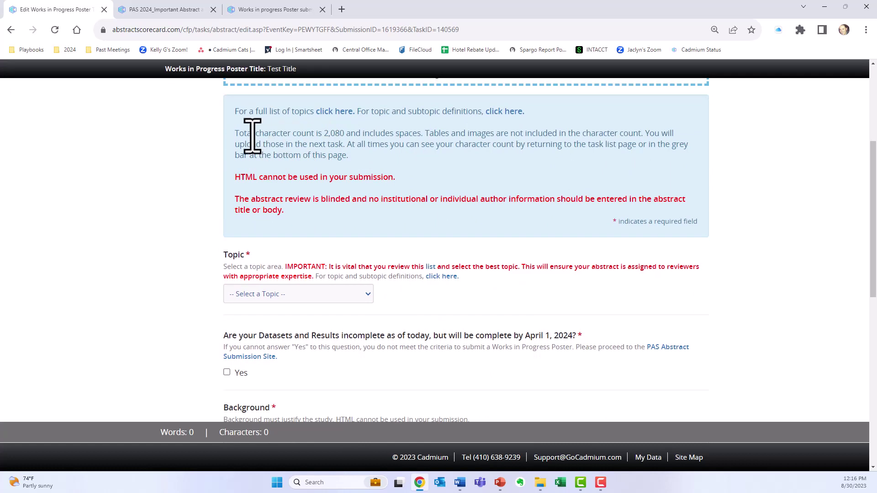
{"action": "left_click_drag", "start_coordinate": [247, 134], "coordinate": [363, 134]}
{"action": "left_click", "coordinate": [338, 137]}
{"action": "left_click_drag", "start_coordinate": [423, 134], "coordinate": [379, 134]}
{"action": "left_click", "coordinate": [382, 185]}
{"action": "scroll", "coordinate": [362, 176], "scroll_direction": "down", "scroll_amount": 3}
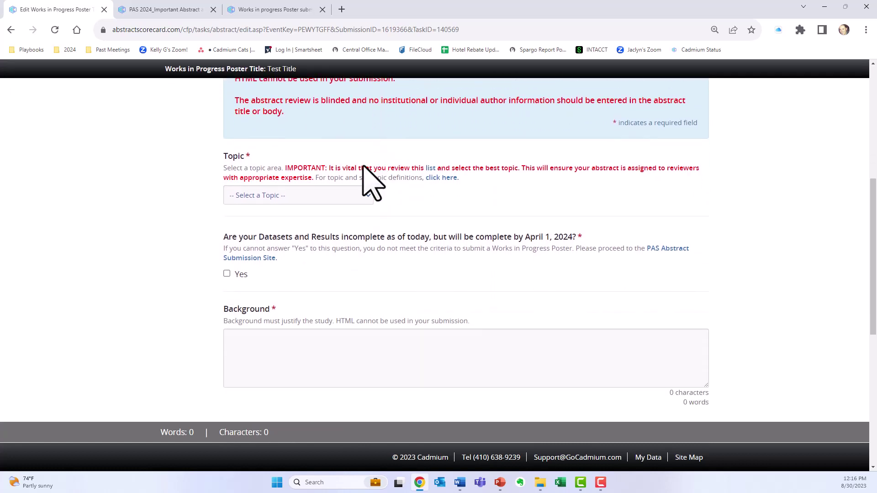
{"action": "scroll", "coordinate": [311, 137], "scroll_direction": "up", "scroll_amount": 1}
{"action": "left_click_drag", "start_coordinate": [235, 100], "coordinate": [413, 99]}
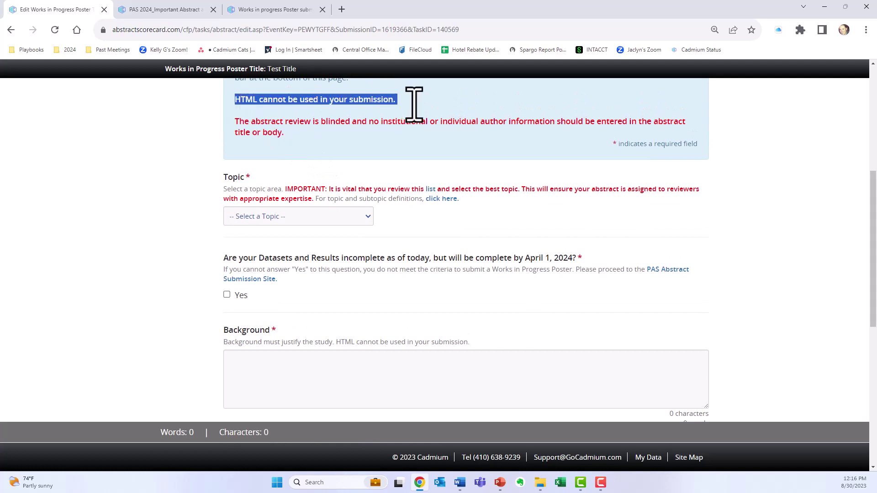
{"action": "left_click", "coordinate": [375, 135]}
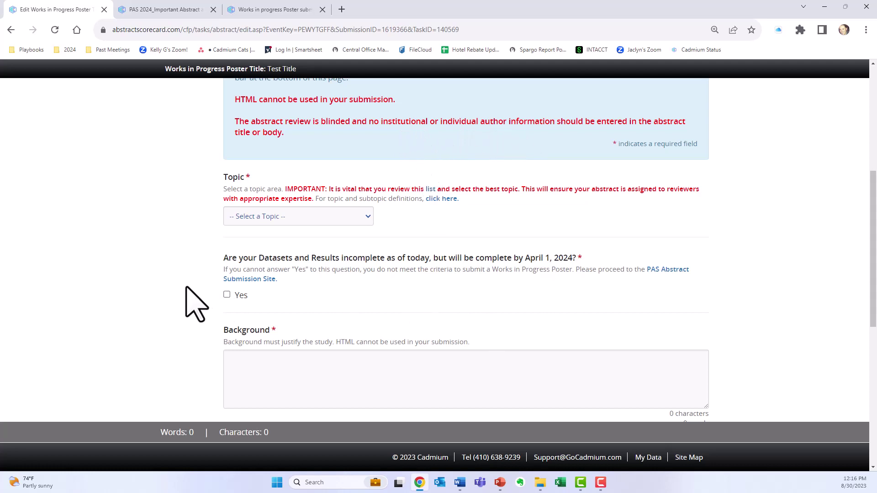
Step: Set the poster's Topic to Adolescent Medicine: General
{"action": "left_click", "coordinate": [338, 218]}
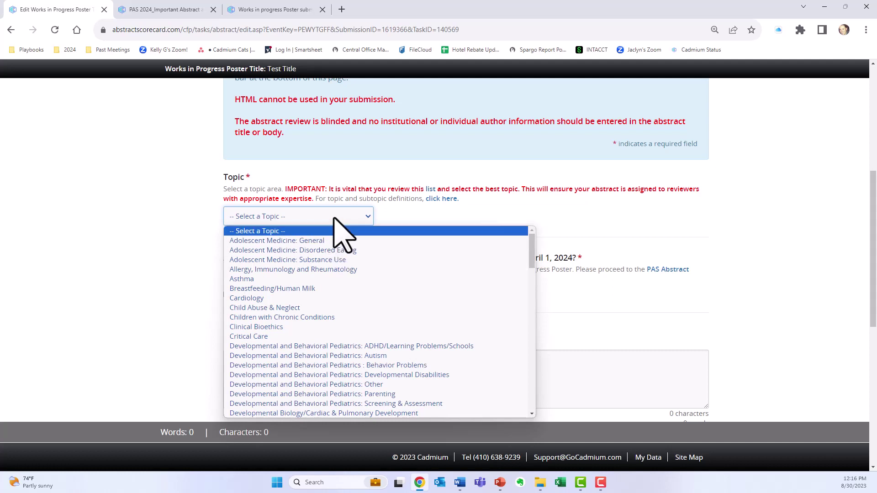
{"action": "left_click", "coordinate": [342, 221]}
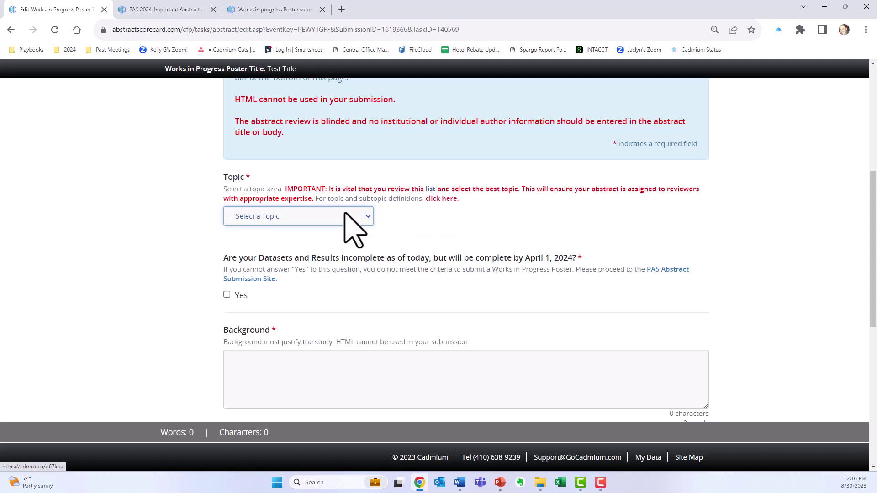
{"action": "left_click", "coordinate": [323, 220]}
{"action": "left_click", "coordinate": [470, 194]}
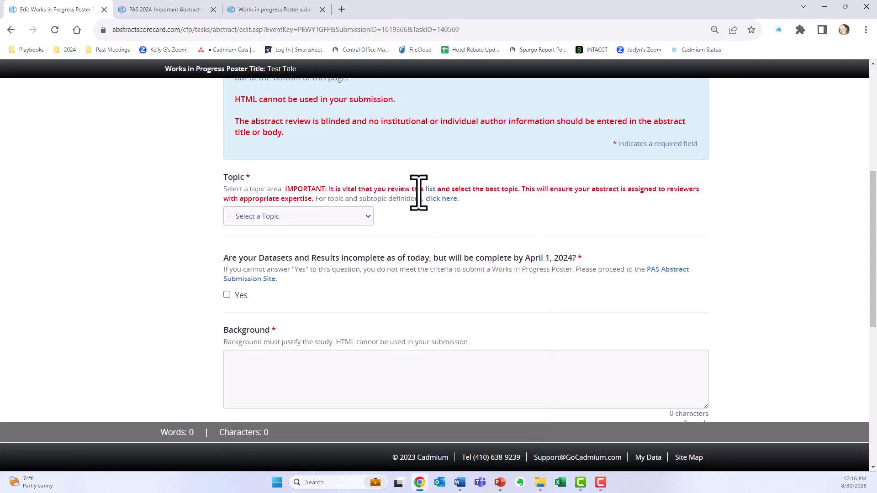
{"action": "left_click", "coordinate": [305, 218]}
{"action": "left_click", "coordinate": [303, 240]}
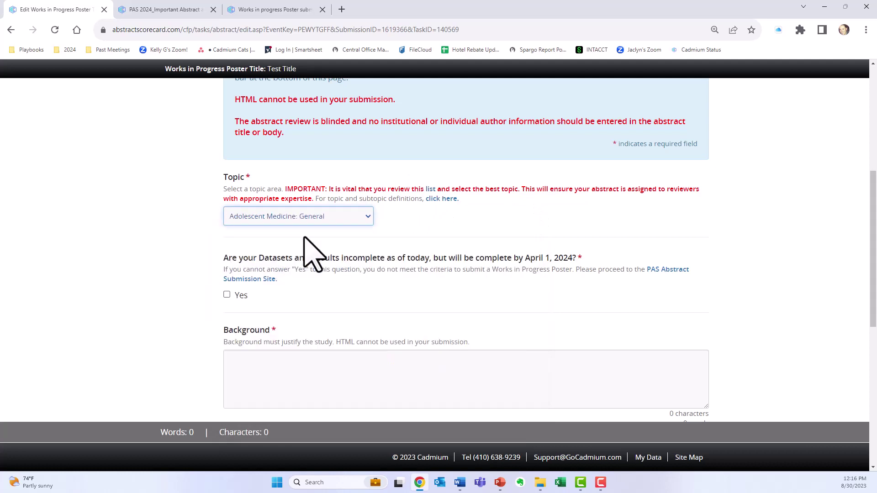
{"action": "scroll", "coordinate": [529, 246], "scroll_direction": "down", "scroll_amount": 1}
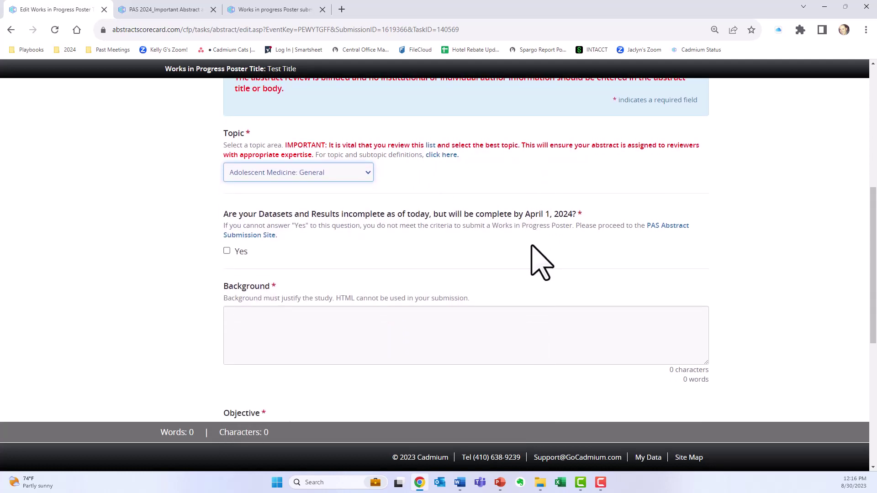
{"action": "scroll", "coordinate": [532, 260], "scroll_direction": "down", "scroll_amount": 2}
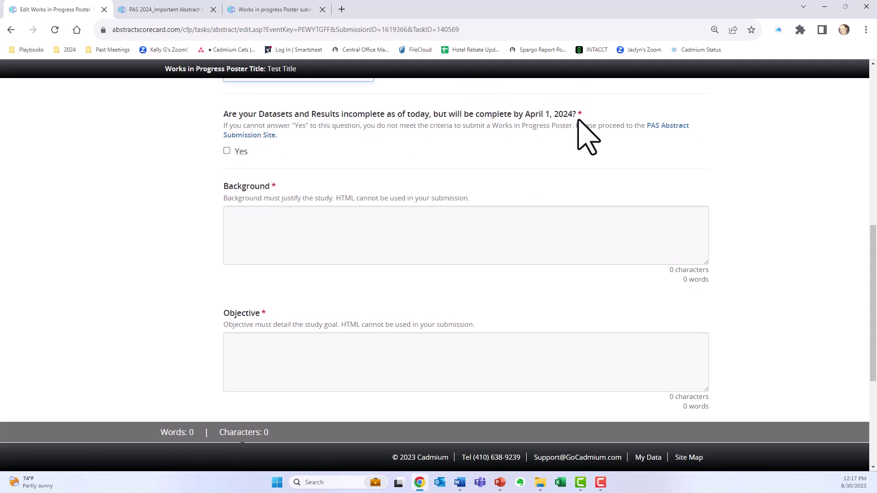
Step: Tick Yes for datasets and results being complete by April 1, 2024
{"action": "left_click", "coordinate": [227, 151]}
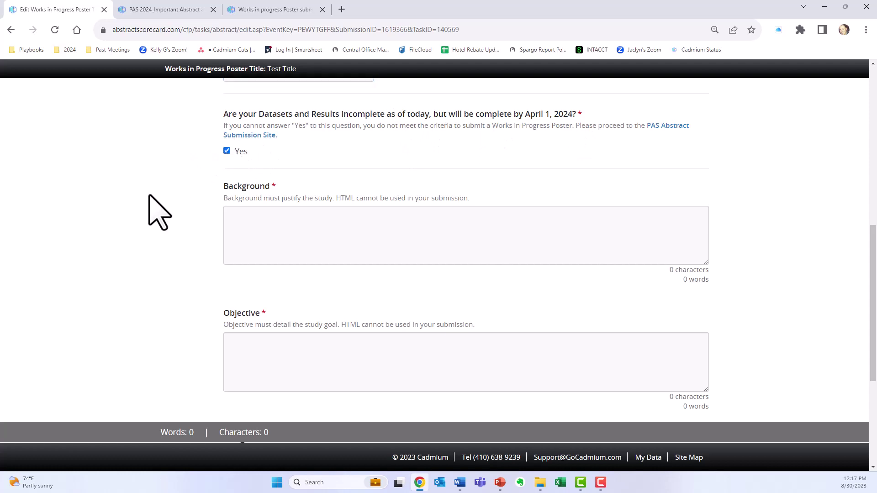
{"action": "scroll", "coordinate": [131, 247], "scroll_direction": "down", "scroll_amount": 1}
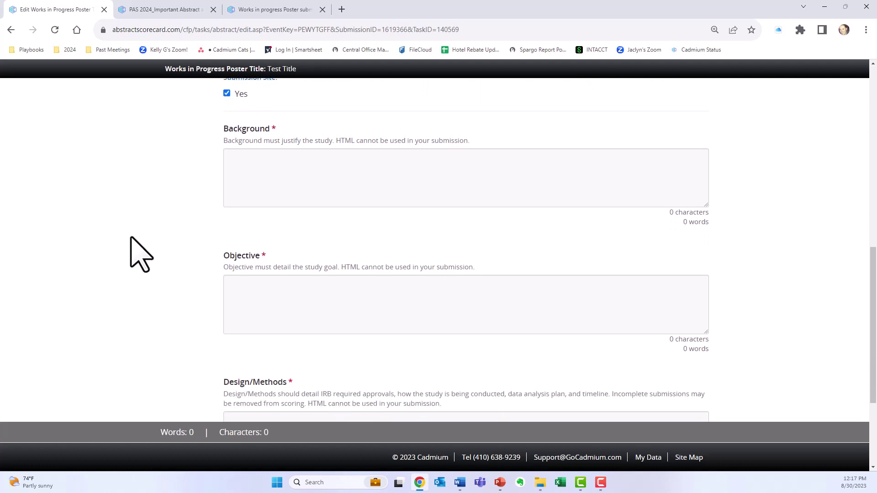
{"action": "scroll", "coordinate": [140, 254], "scroll_direction": "down", "scroll_amount": 3}
{"action": "scroll", "coordinate": [140, 254], "scroll_direction": "up", "scroll_amount": 1}
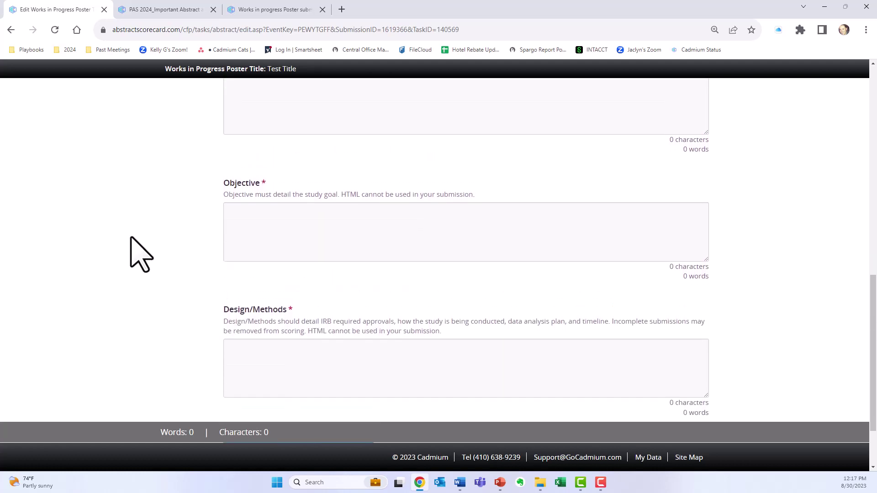
{"action": "scroll", "coordinate": [140, 254], "scroll_direction": "up", "scroll_amount": 1}
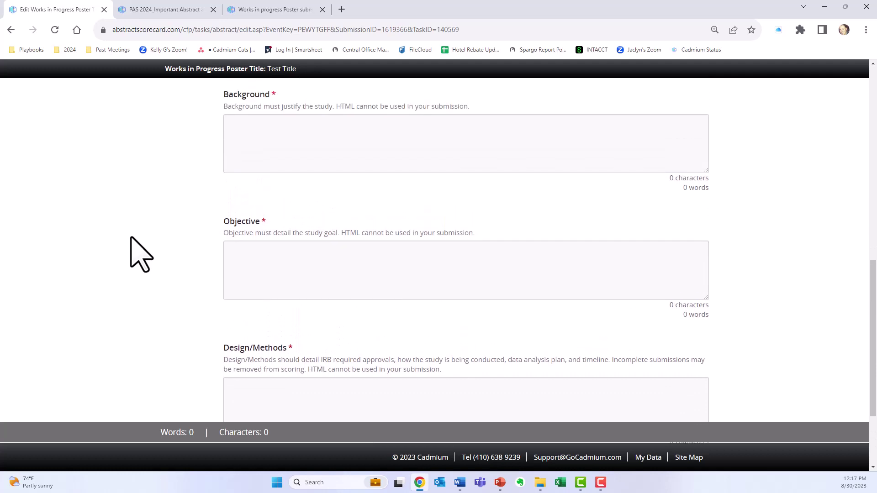
Step: Review the Background, Objective and Design/Methods field guidance
{"action": "left_click_drag", "start_coordinate": [282, 108], "coordinate": [332, 107]}
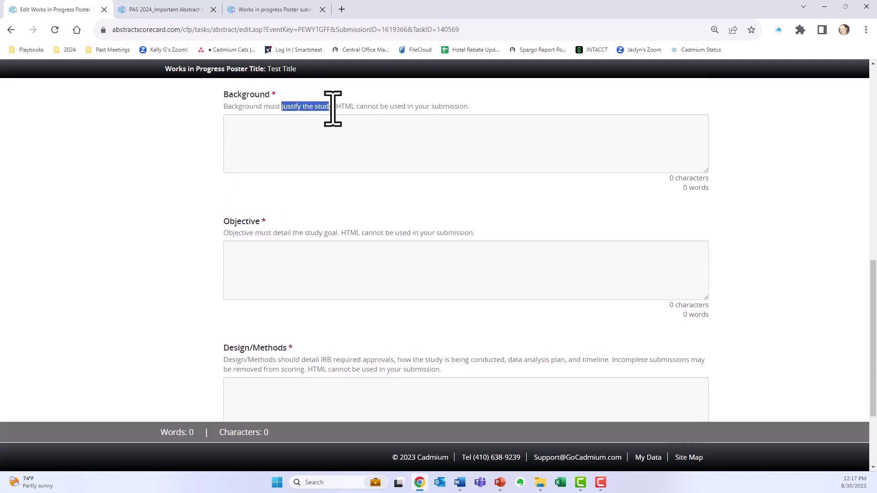
{"action": "scroll", "coordinate": [281, 238], "scroll_direction": "down", "scroll_amount": 2}
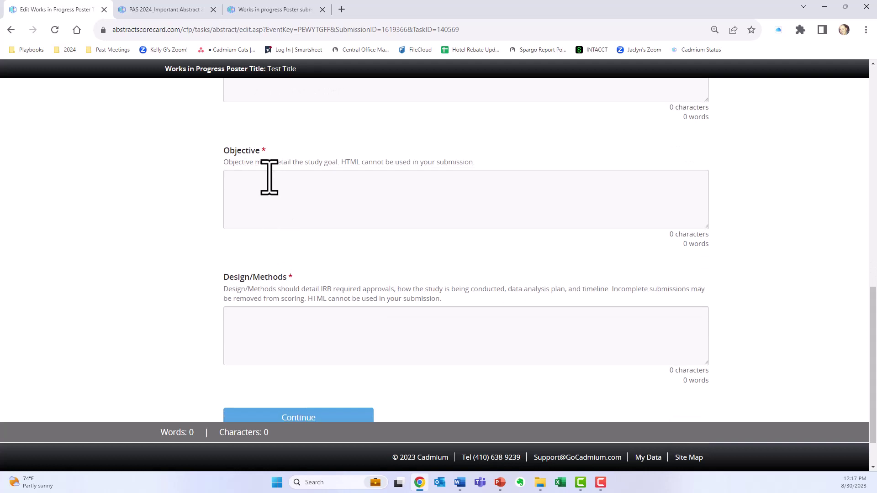
{"action": "left_click_drag", "start_coordinate": [263, 163], "coordinate": [324, 163]}
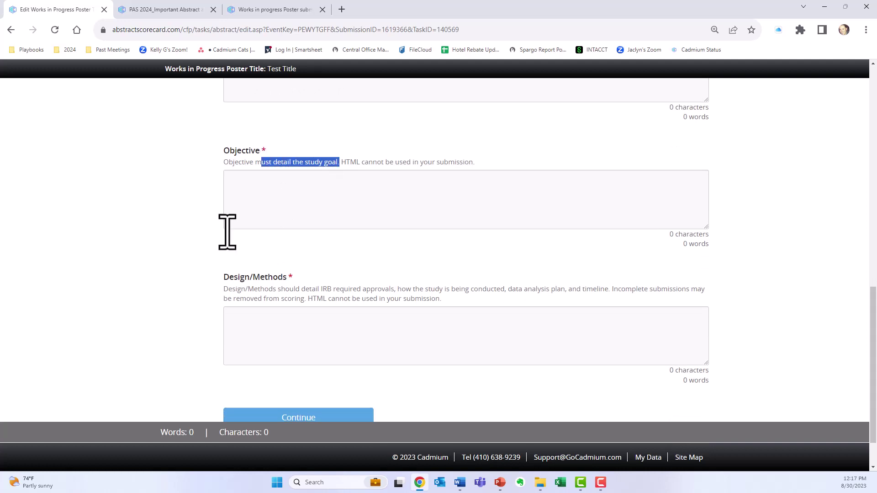
{"action": "left_click", "coordinate": [137, 317]}
{"action": "scroll", "coordinate": [137, 317], "scroll_direction": "down", "scroll_amount": 1}
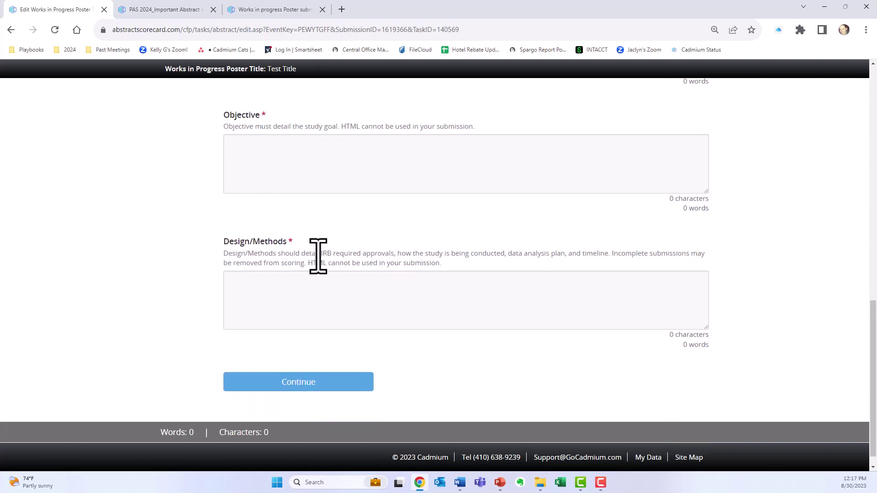
{"action": "left_click_drag", "start_coordinate": [320, 254], "coordinate": [602, 254]}
{"action": "left_click", "coordinate": [609, 259]}
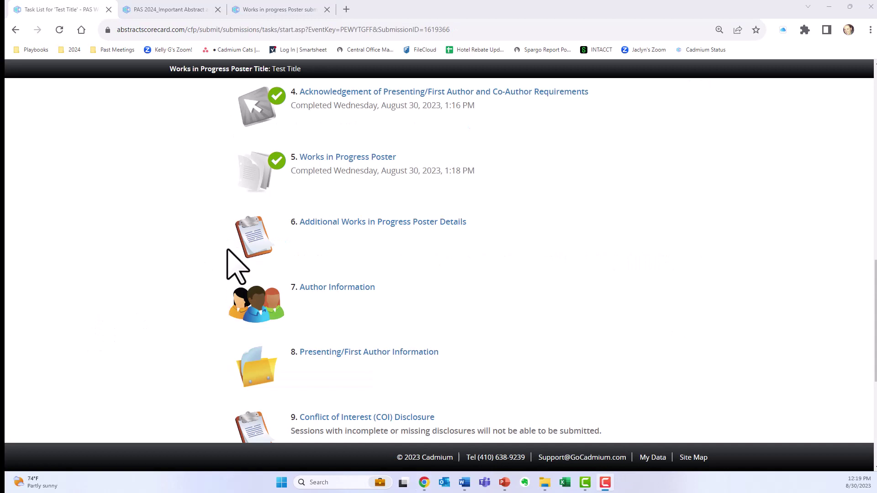
Step: Open Additional Works in Progress Poster Details and review its specialty, patient-perspective and faith-observance questions
{"action": "left_click", "coordinate": [356, 227]}
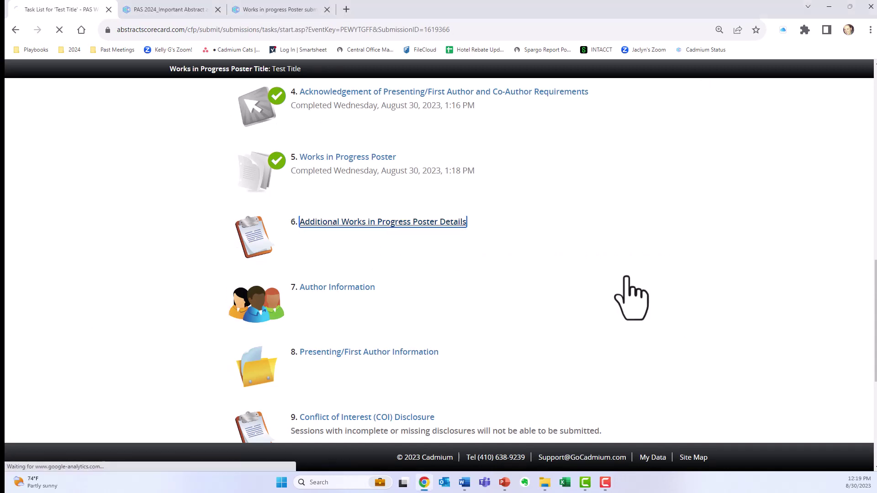
{"action": "scroll", "coordinate": [630, 294], "scroll_direction": "down", "scroll_amount": 3}
{"action": "scroll", "coordinate": [630, 276], "scroll_direction": "down", "scroll_amount": 3}
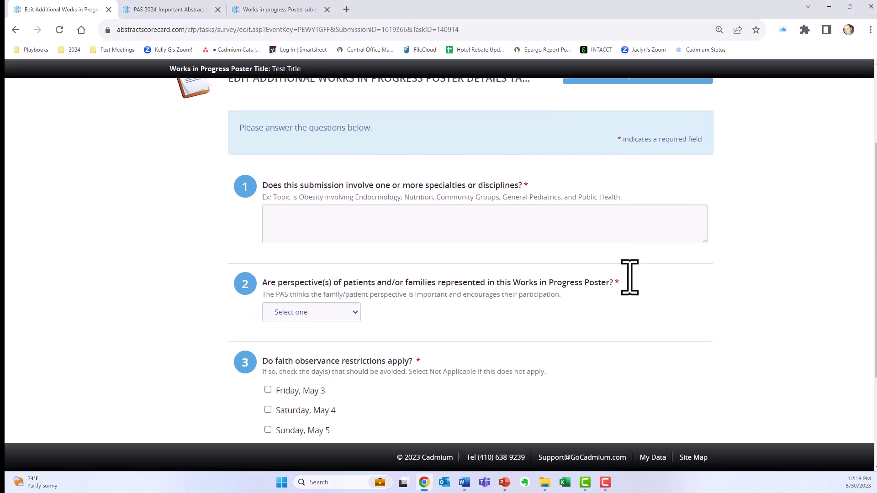
{"action": "scroll", "coordinate": [627, 293], "scroll_direction": "down", "scroll_amount": 1}
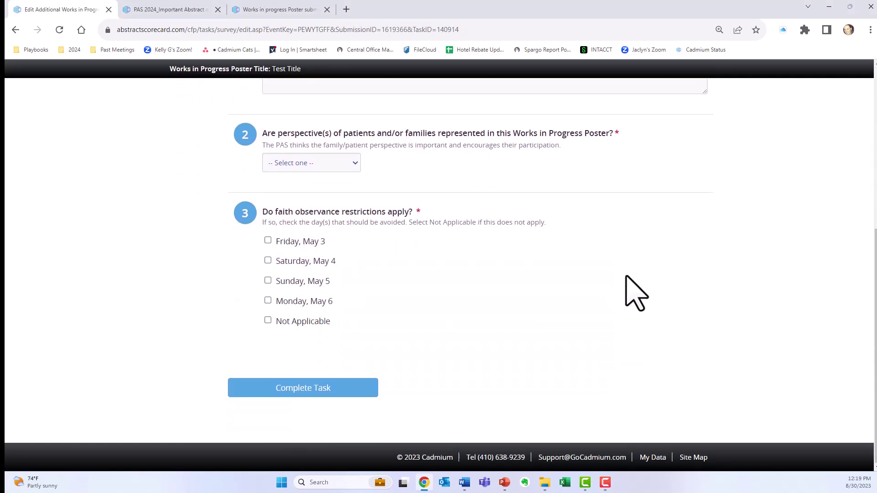
{"action": "scroll", "coordinate": [676, 294], "scroll_direction": "up", "scroll_amount": 5}
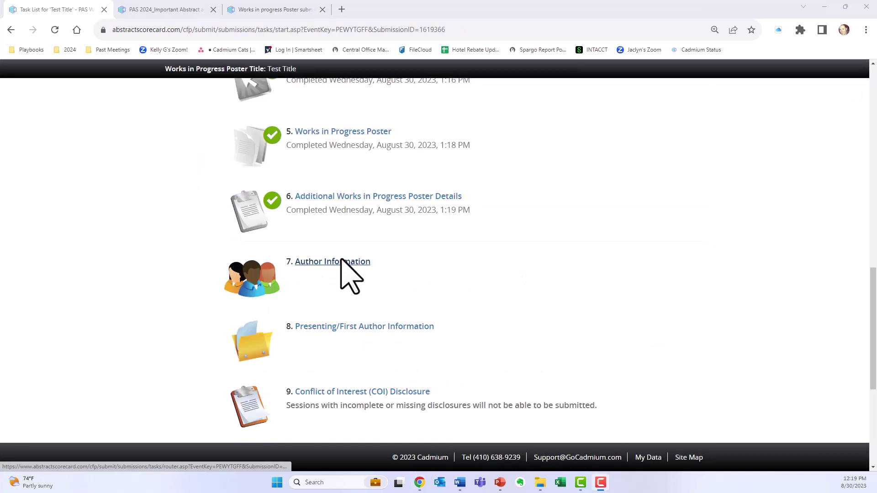
Step: Open Author Information and read its instructions down to the Add New Author form and Author List
{"action": "left_click", "coordinate": [338, 262]}
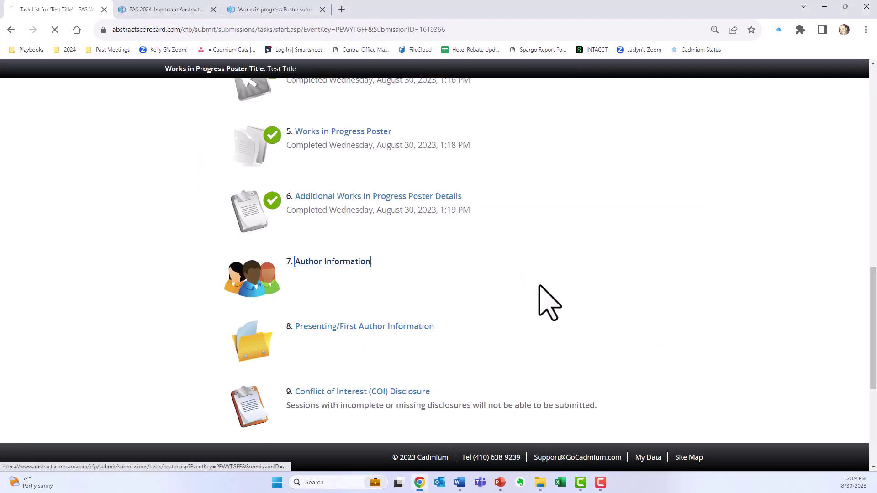
{"action": "scroll", "coordinate": [559, 308], "scroll_direction": "down", "scroll_amount": 2}
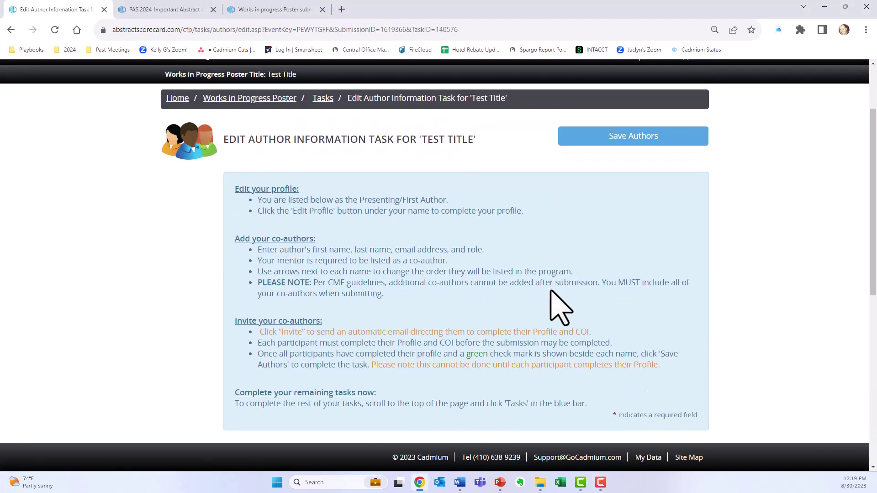
{"action": "scroll", "coordinate": [560, 308], "scroll_direction": "down", "scroll_amount": 2}
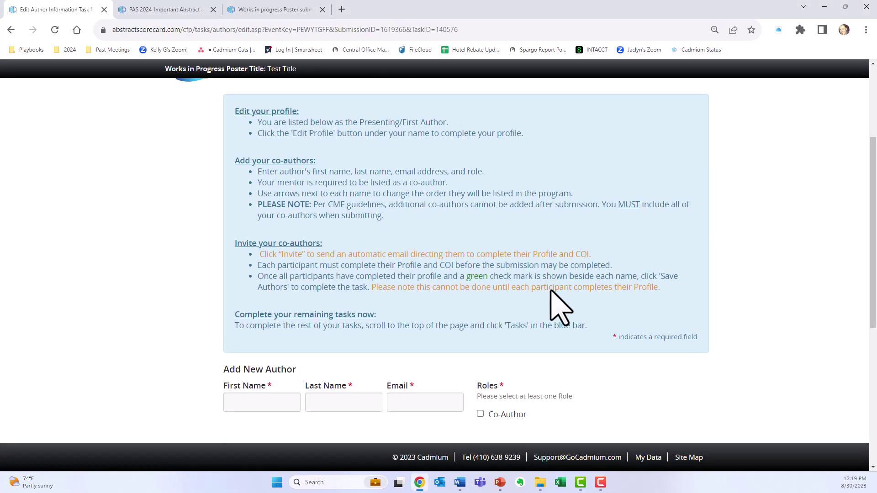
{"action": "left_click_drag", "start_coordinate": [233, 112], "coordinate": [608, 355]}
{"action": "left_click", "coordinate": [608, 337]}
{"action": "scroll", "coordinate": [118, 330], "scroll_direction": "down", "scroll_amount": 5}
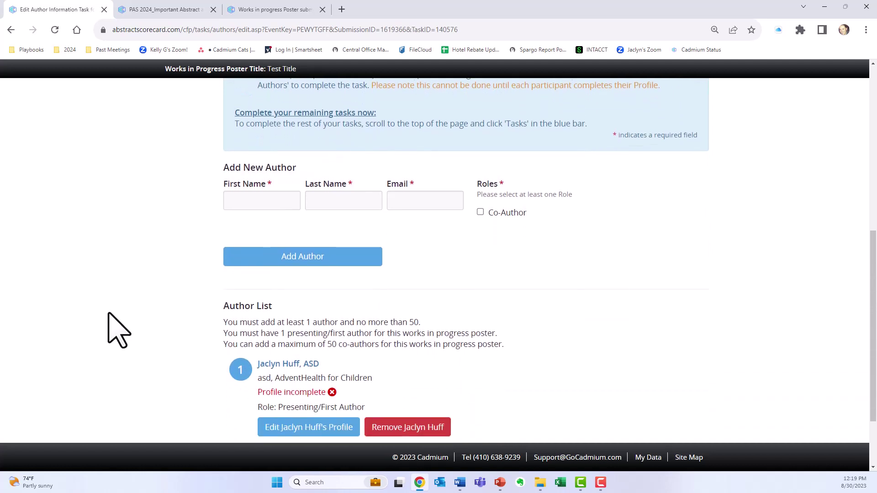
{"action": "scroll", "coordinate": [117, 330], "scroll_direction": "down", "scroll_amount": 2}
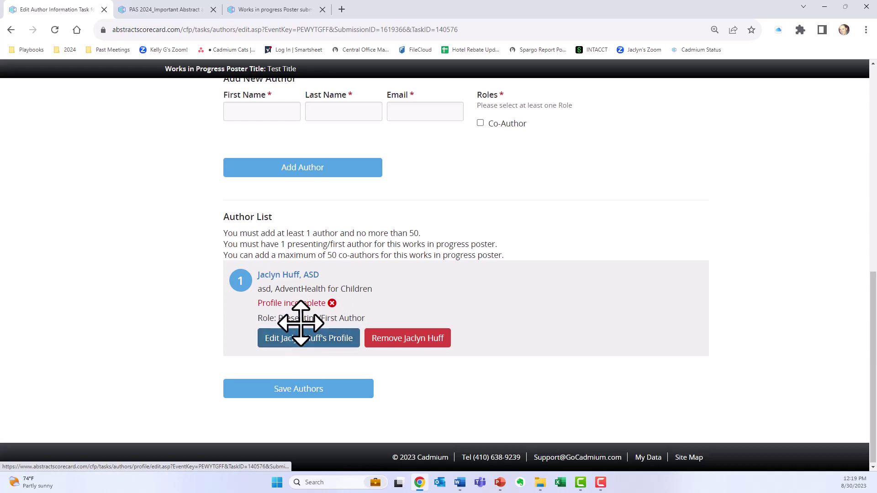
Step: Fill in the presenting author's profile, then begin a new co-author's first name
{"action": "left_click", "coordinate": [318, 342]}
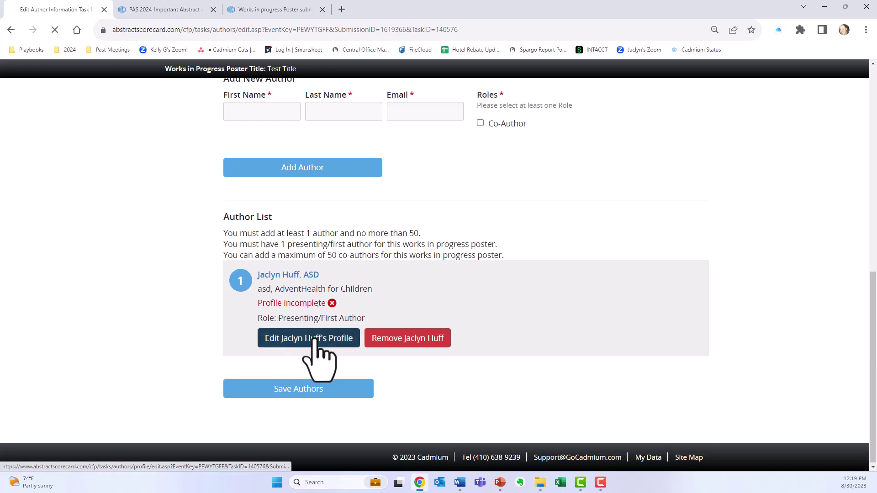
{"action": "scroll", "coordinate": [126, 352], "scroll_direction": "down", "scroll_amount": 3}
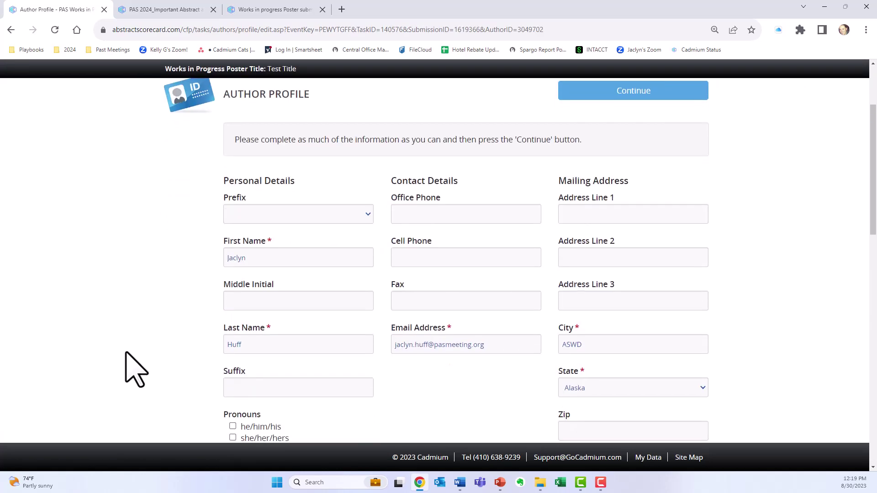
{"action": "scroll", "coordinate": [135, 368], "scroll_direction": "down", "scroll_amount": 8}
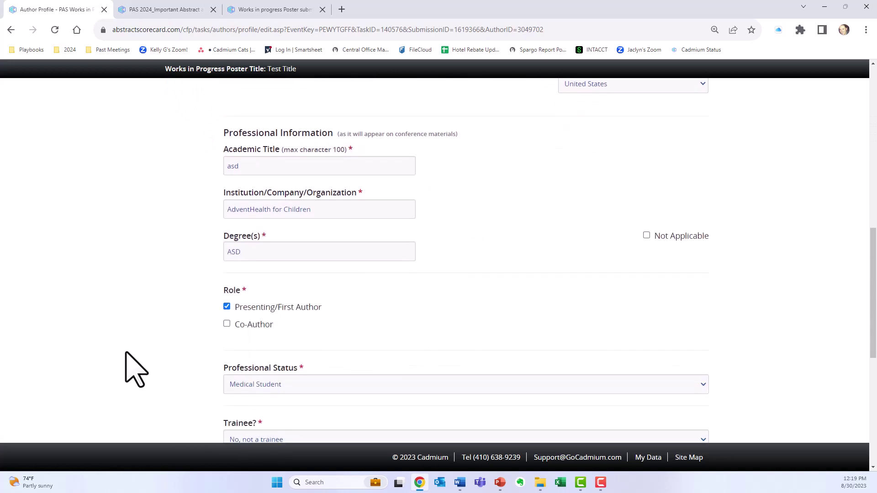
{"action": "scroll", "coordinate": [135, 368], "scroll_direction": "down", "scroll_amount": 3}
{"action": "scroll", "coordinate": [341, 269], "scroll_direction": "down", "scroll_amount": 4}
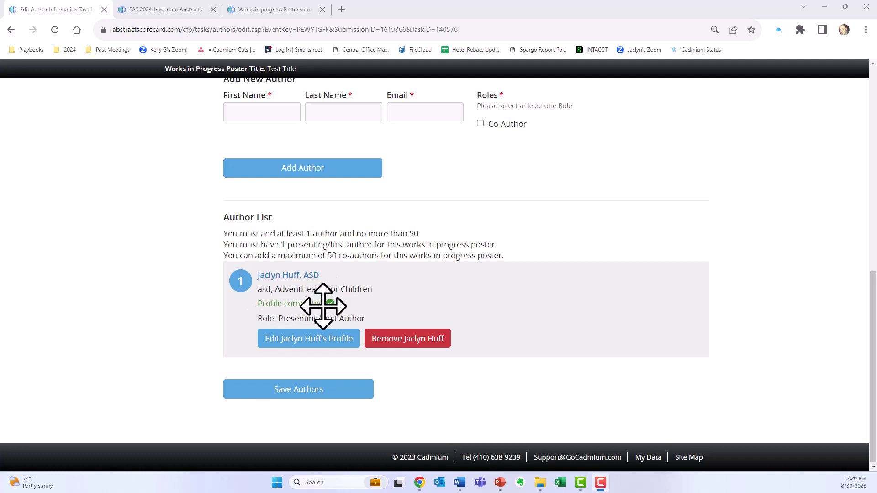
{"action": "left_click", "coordinate": [261, 114]}
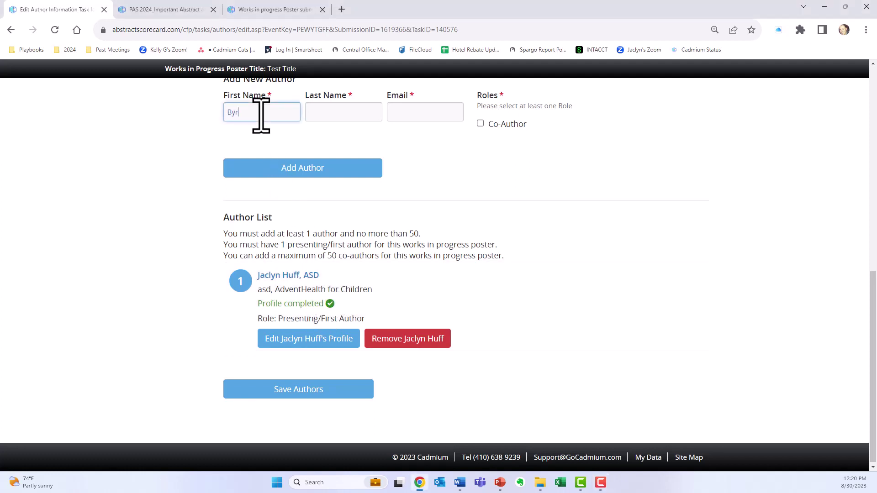
Step: Add a second author with the co-author's name and email and the Co-Author role
{"action": "type", "text": "Lilly"}
{"action": "key", "text": "Tab"}
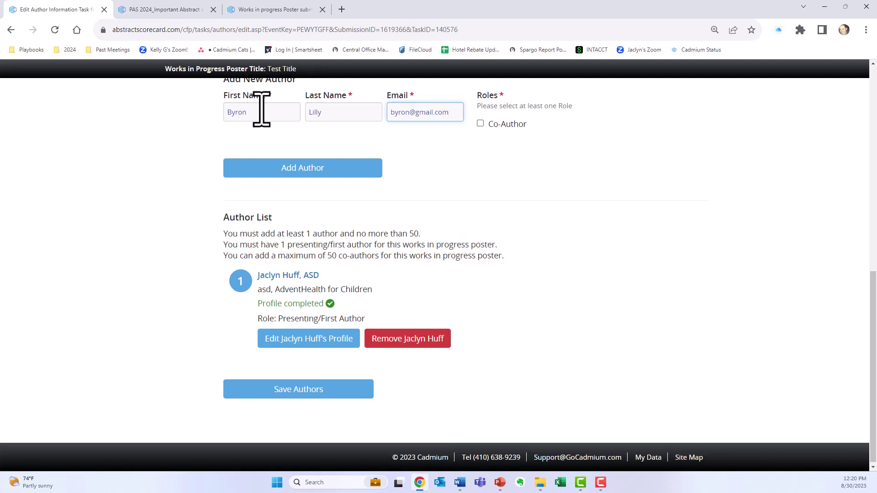
{"action": "left_click", "coordinate": [480, 124]}
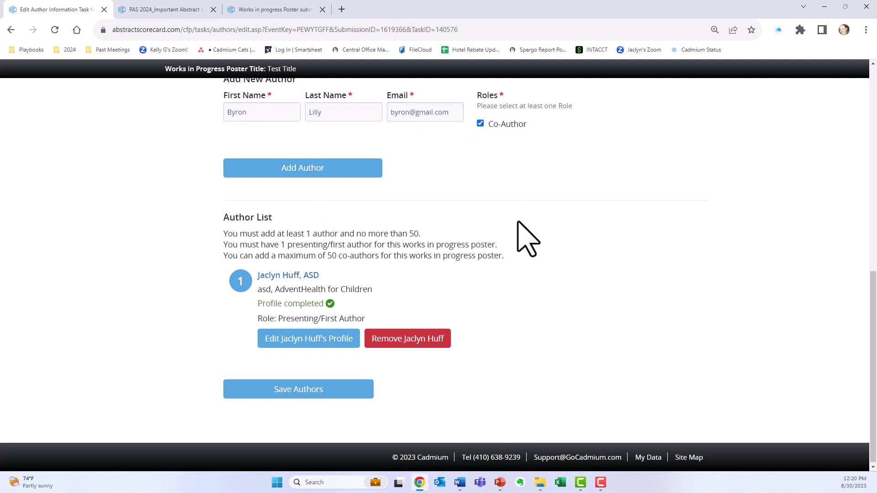
{"action": "left_click", "coordinate": [332, 173]}
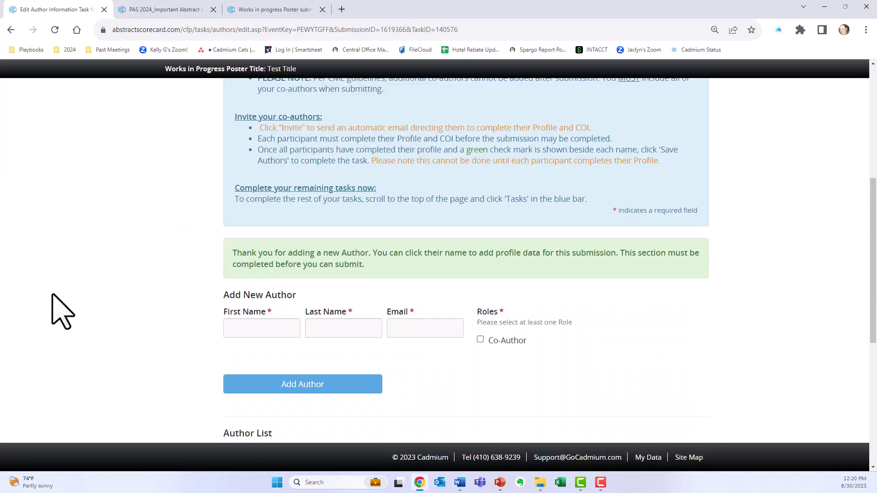
{"action": "scroll", "coordinate": [63, 312], "scroll_direction": "down", "scroll_amount": 6}
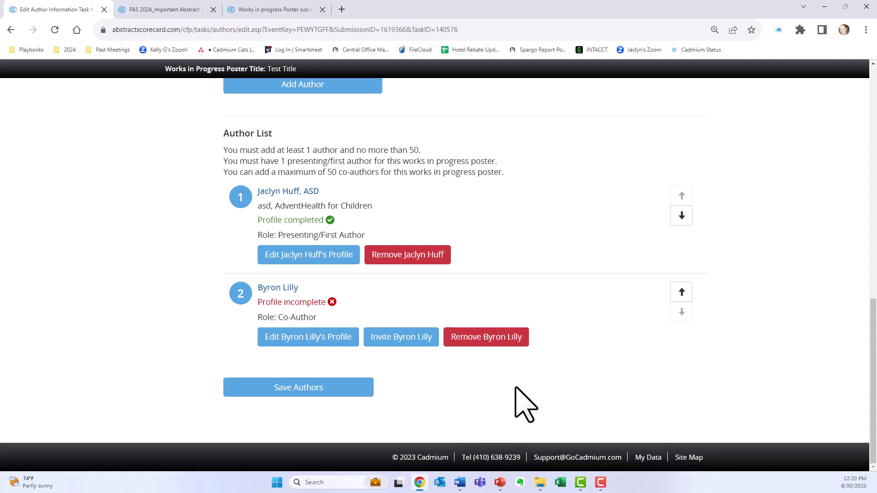
Step: Send the co-author an email invitation to complete their profile
{"action": "left_click", "coordinate": [404, 336]}
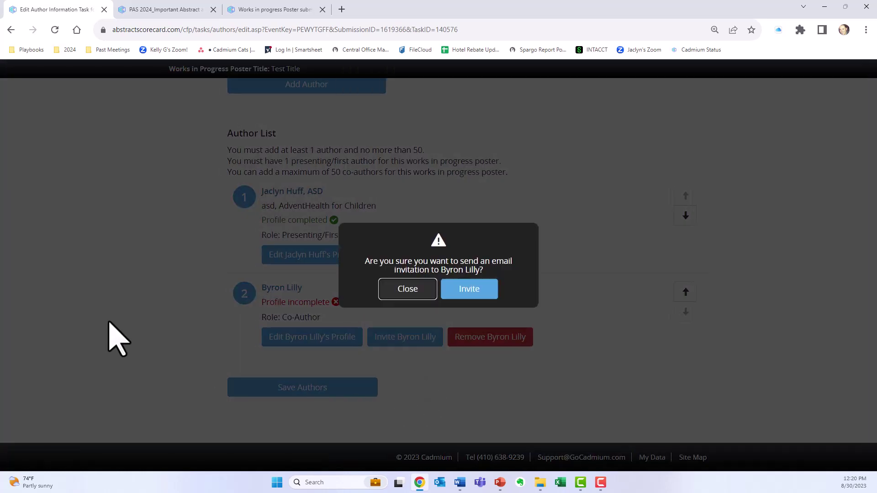
{"action": "left_click", "coordinate": [475, 289]}
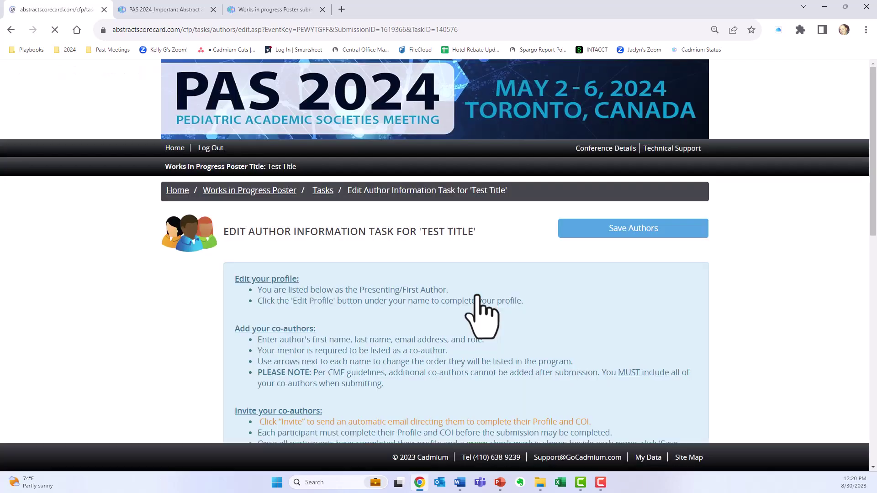
{"action": "scroll", "coordinate": [477, 308], "scroll_direction": "down", "scroll_amount": 6}
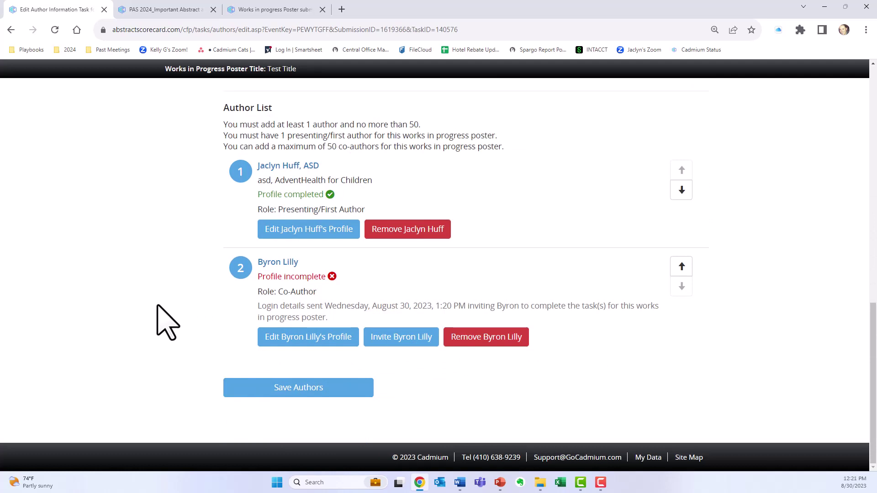
Step: Try saving the authors and read the co-author incomplete-profile error
{"action": "scroll", "coordinate": [157, 305], "scroll_direction": "up", "scroll_amount": 2}
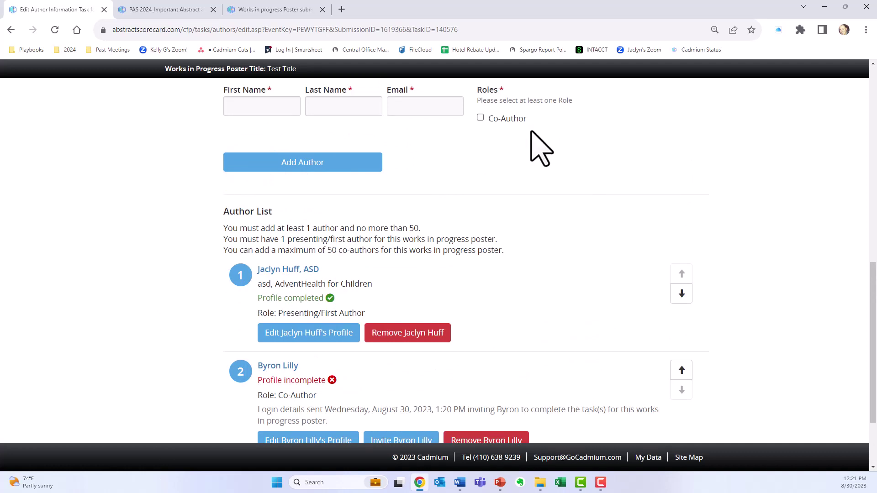
{"action": "scroll", "coordinate": [188, 235], "scroll_direction": "down", "scroll_amount": 2}
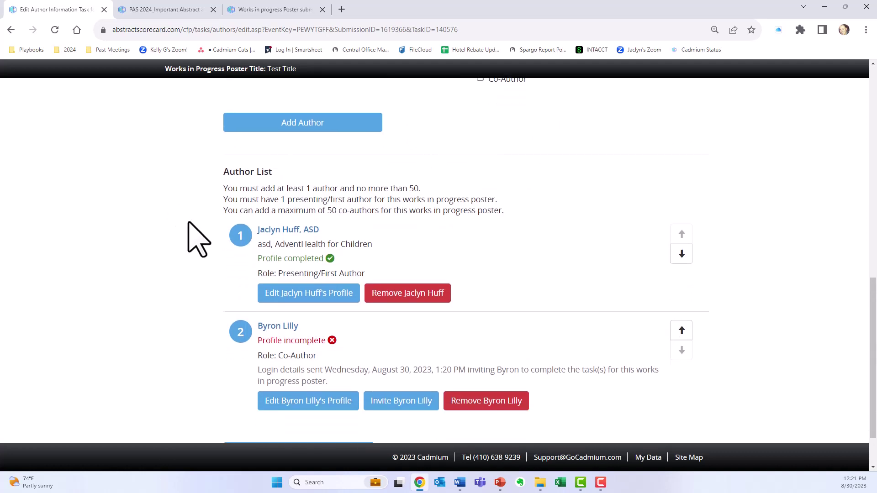
{"action": "left_click", "coordinate": [305, 391]}
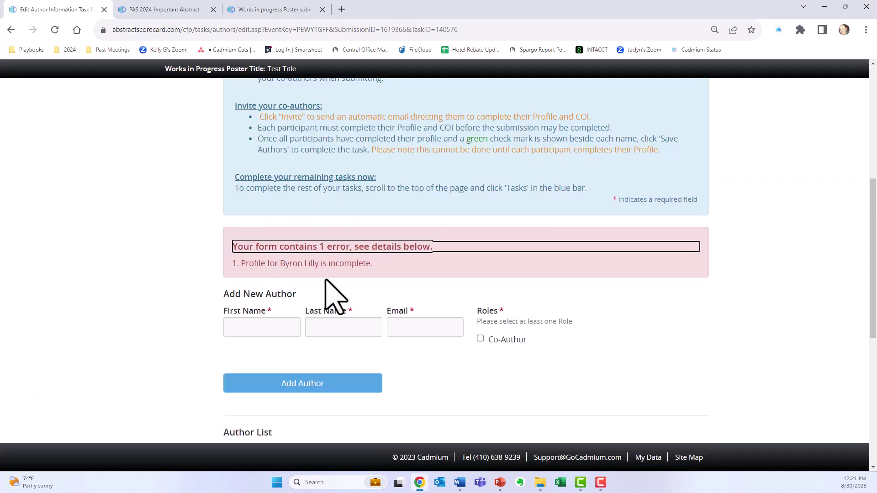
{"action": "scroll", "coordinate": [329, 294], "scroll_direction": "down", "scroll_amount": 6}
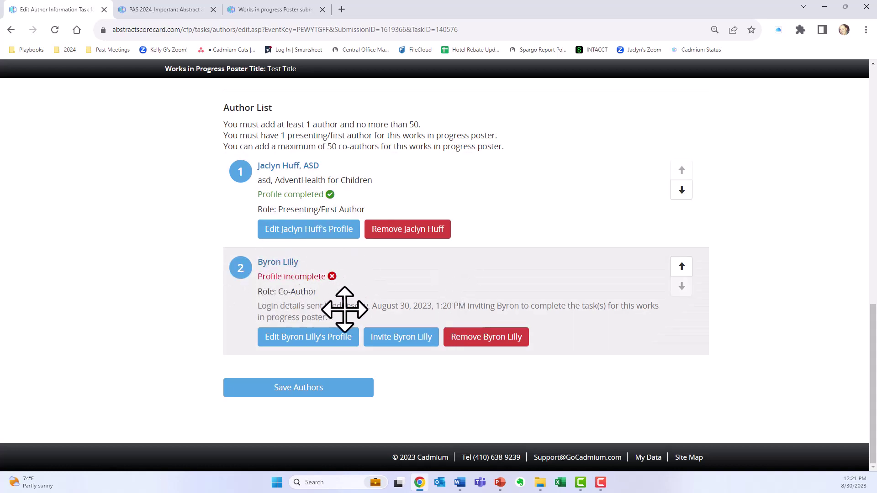
{"action": "scroll", "coordinate": [345, 310], "scroll_direction": "up", "scroll_amount": 10}
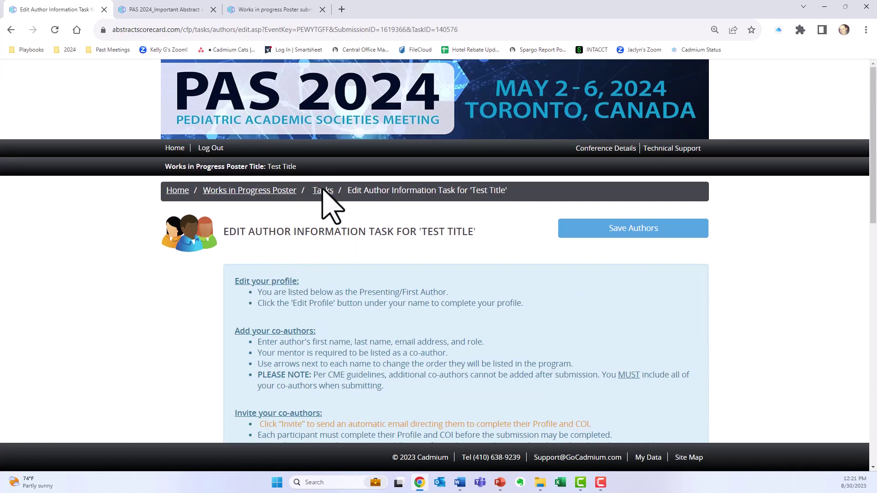
Step: Open the Presenting/First Author Information task and the presenting author's diversity form
{"action": "left_click", "coordinate": [324, 191]}
{"action": "scroll", "coordinate": [98, 346], "scroll_direction": "down", "scroll_amount": 10}
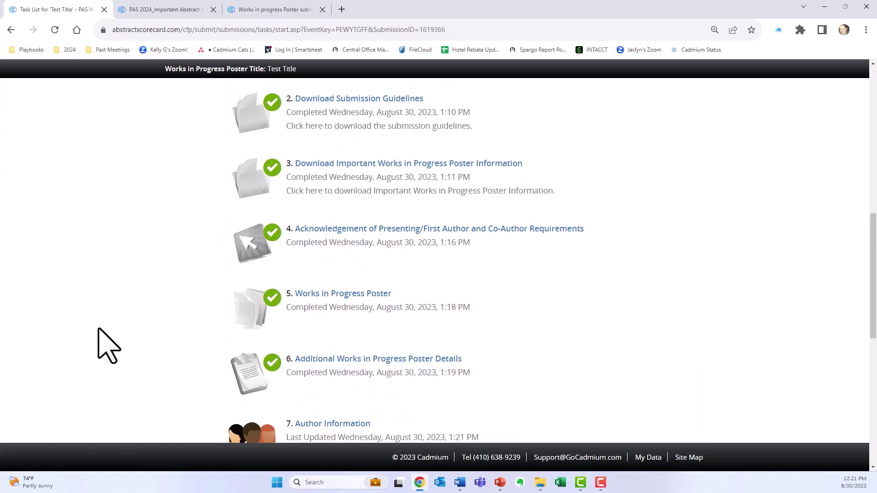
{"action": "scroll", "coordinate": [98, 345], "scroll_direction": "down", "scroll_amount": 4}
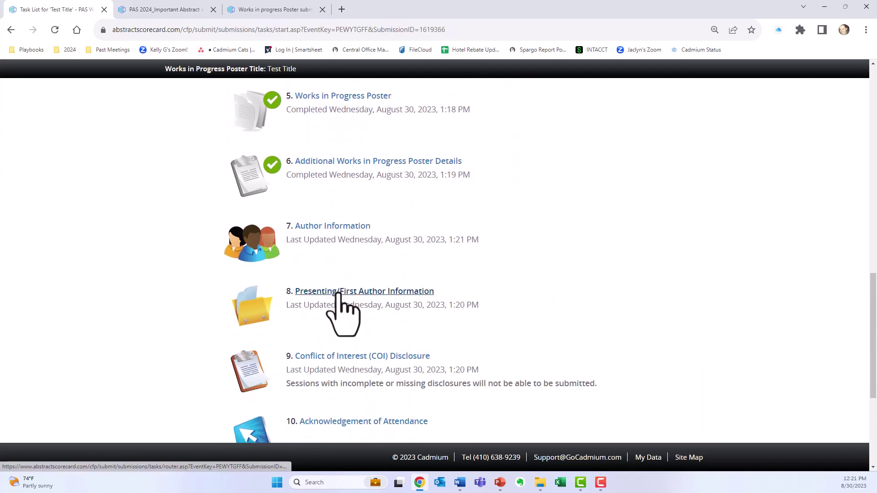
{"action": "left_click", "coordinate": [339, 295]}
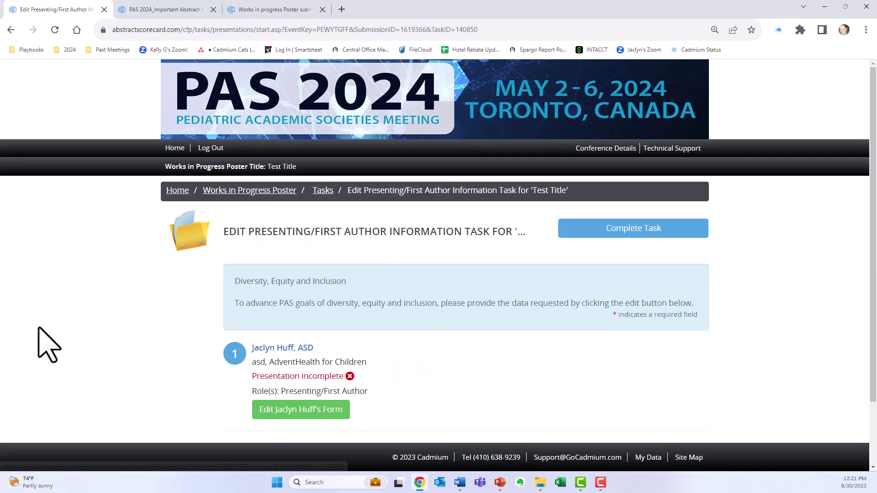
{"action": "left_click", "coordinate": [325, 418]}
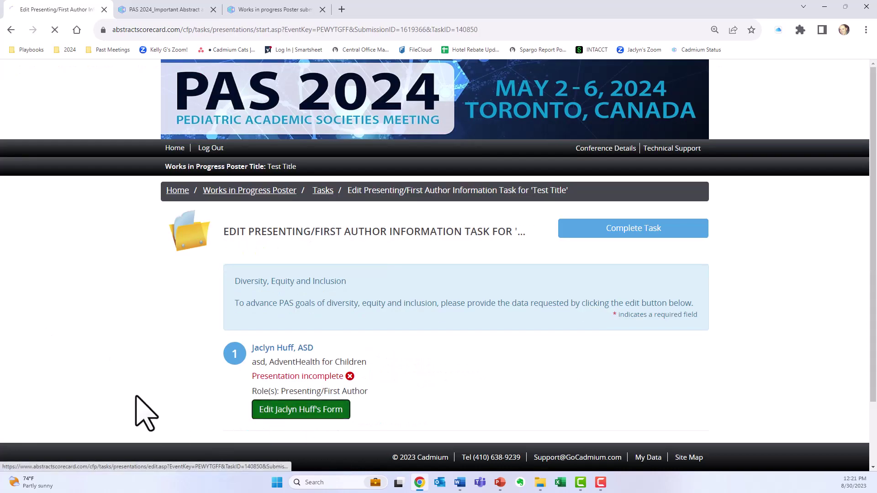
{"action": "scroll", "coordinate": [466, 361], "scroll_direction": "down", "scroll_amount": 1}
{"action": "scroll", "coordinate": [464, 351], "scroll_direction": "down", "scroll_amount": 1}
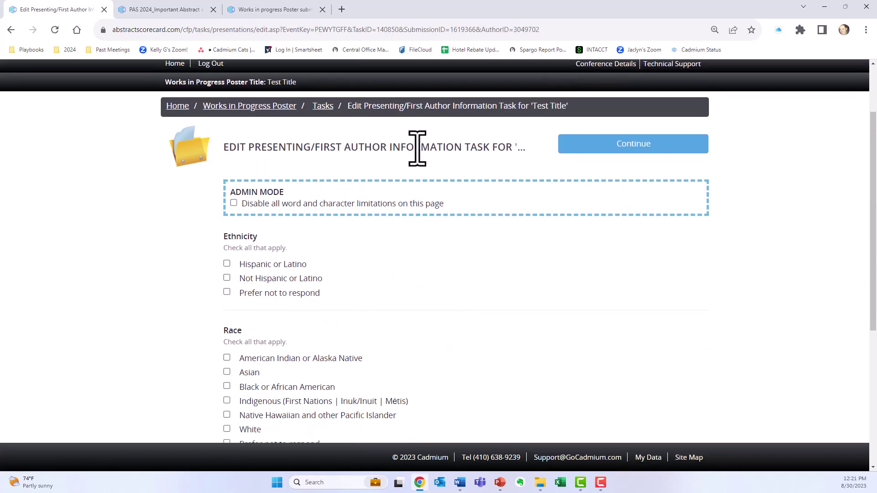
{"action": "scroll", "coordinate": [294, 290], "scroll_direction": "down", "scroll_amount": 3}
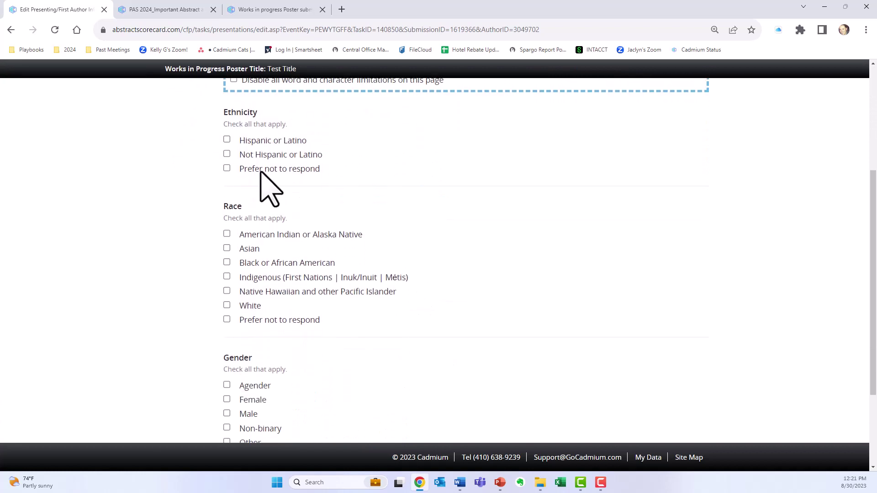
{"action": "scroll", "coordinate": [264, 325], "scroll_direction": "down", "scroll_amount": 2}
{"action": "scroll", "coordinate": [231, 239], "scroll_direction": "up", "scroll_amount": 3}
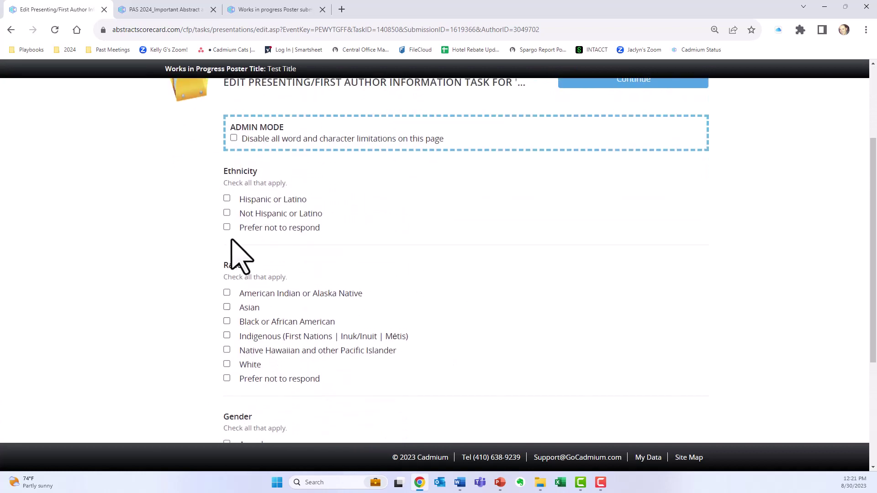
Step: Answer ethnicity Not Hispanic or Latino and race White, then mark the task complete
{"action": "left_click", "coordinate": [226, 212]}
{"action": "left_click", "coordinate": [226, 364]}
{"action": "scroll", "coordinate": [228, 366], "scroll_direction": "down", "scroll_amount": 3}
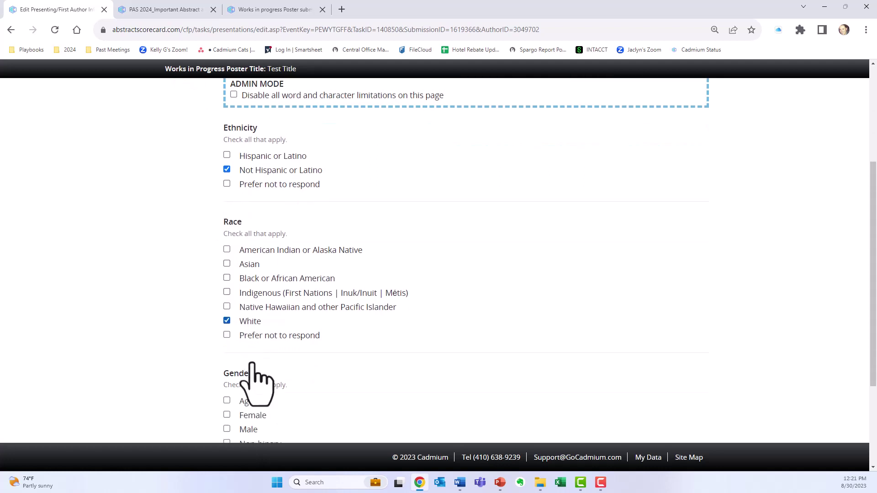
{"action": "scroll", "coordinate": [429, 338], "scroll_direction": "down", "scroll_amount": 1}
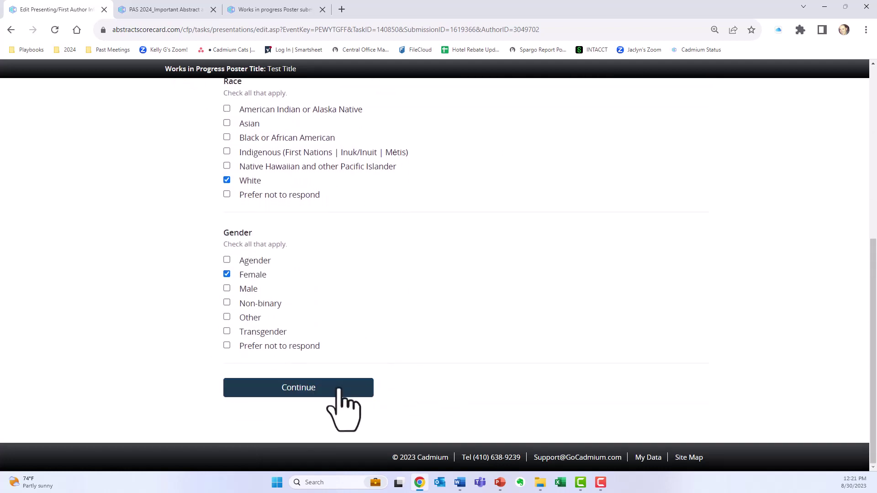
{"action": "left_click", "coordinate": [337, 389]}
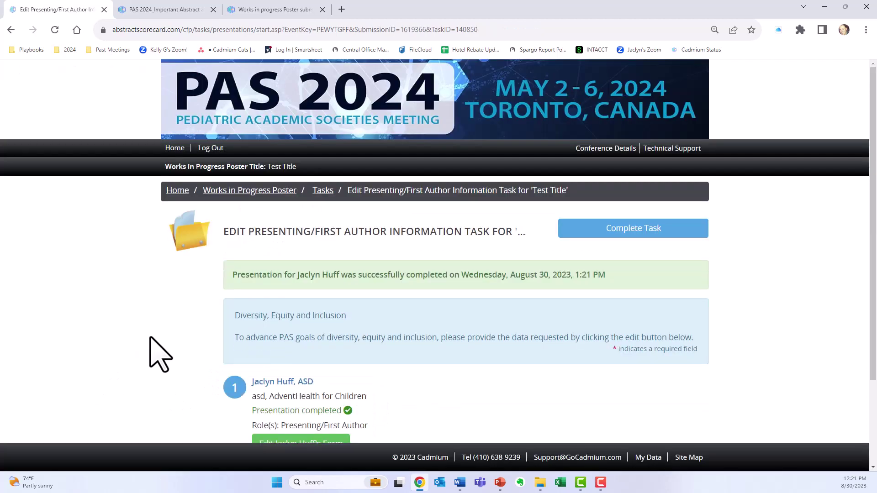
{"action": "scroll", "coordinate": [156, 353], "scroll_direction": "down", "scroll_amount": 2}
{"action": "left_click", "coordinate": [316, 407]}
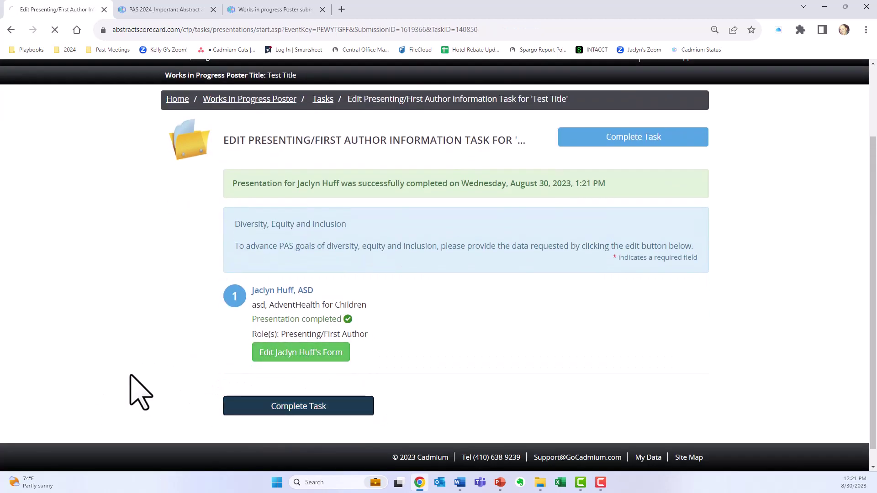
{"action": "scroll", "coordinate": [130, 377], "scroll_direction": "down", "scroll_amount": 10}
{"action": "scroll", "coordinate": [130, 376], "scroll_direction": "down", "scroll_amount": 5}
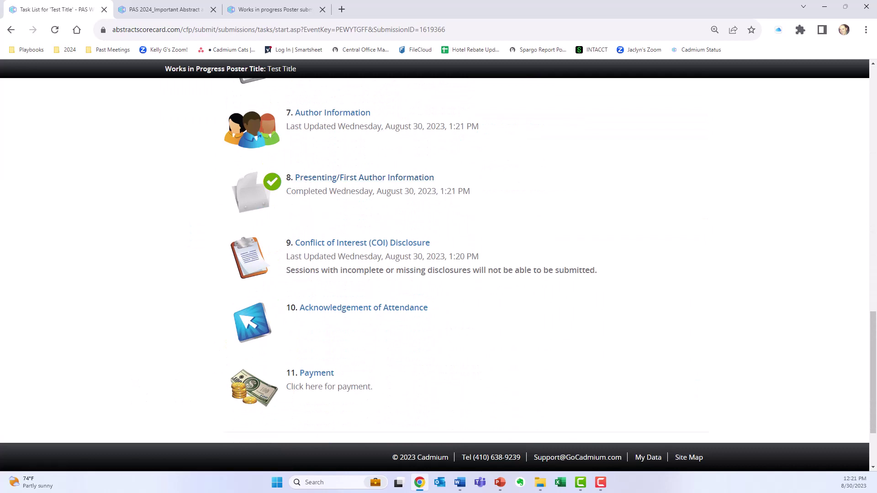
Step: Submit the presenting author's COI disclosure declaring no financial relationships
{"action": "left_click", "coordinate": [356, 243]}
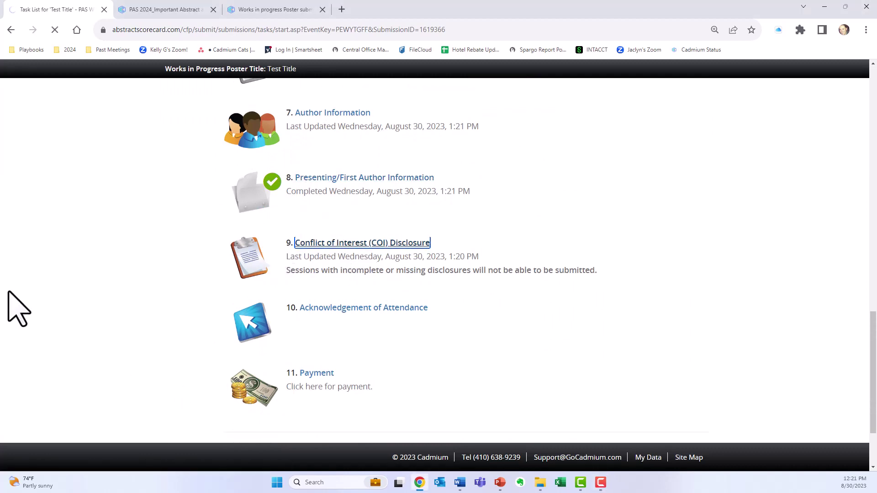
{"action": "scroll", "coordinate": [18, 305], "scroll_direction": "down", "scroll_amount": 5}
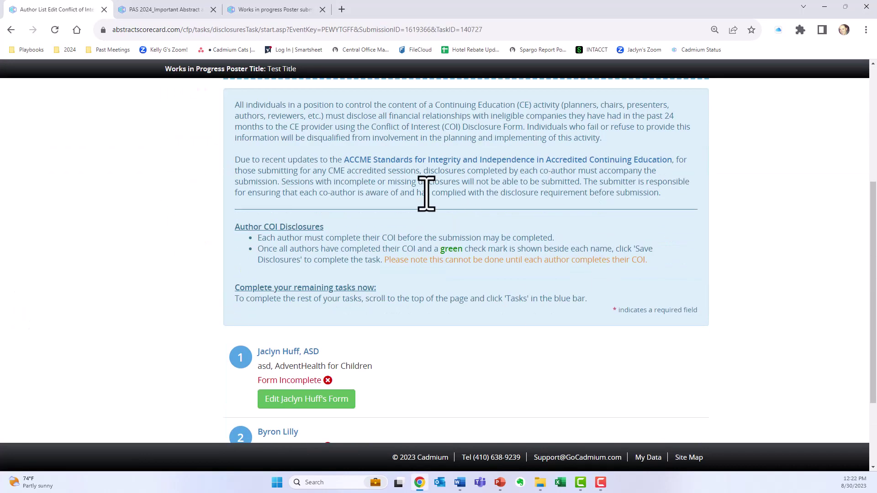
{"action": "scroll", "coordinate": [537, 333], "scroll_direction": "down", "scroll_amount": 3}
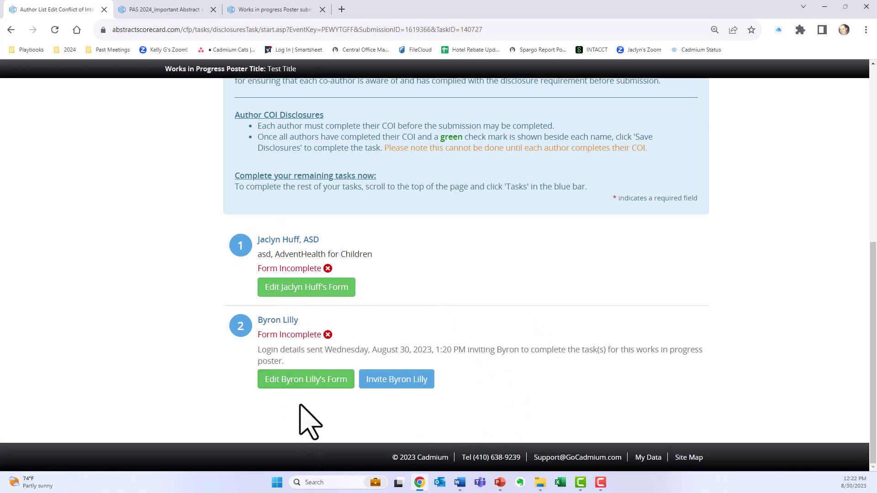
{"action": "left_click", "coordinate": [303, 288]}
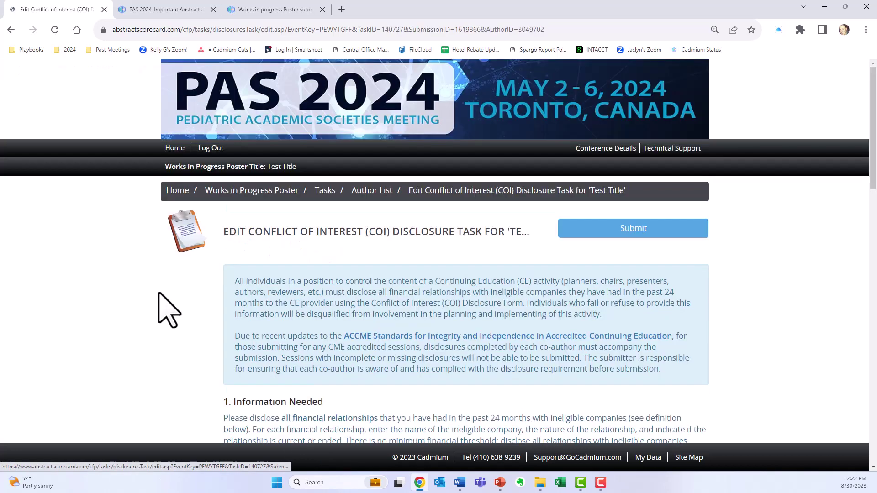
{"action": "scroll", "coordinate": [168, 310], "scroll_direction": "down", "scroll_amount": 7}
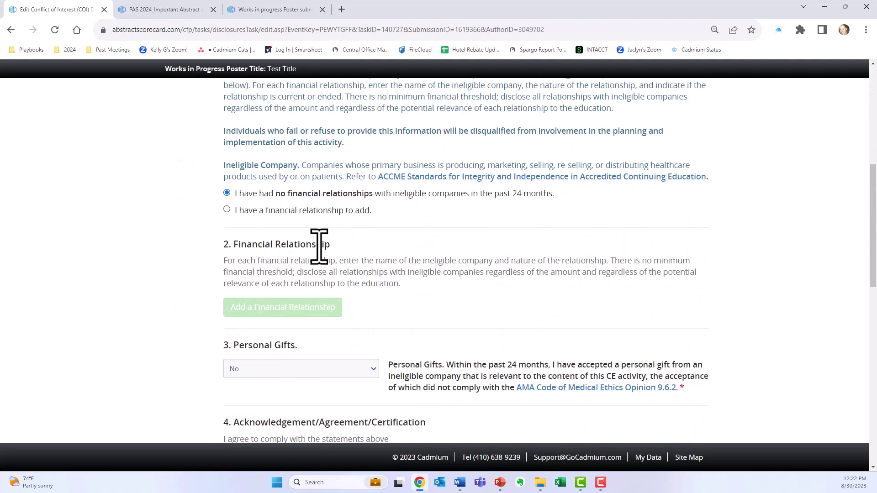
{"action": "scroll", "coordinate": [315, 247], "scroll_direction": "down", "scroll_amount": 2}
{"action": "scroll", "coordinate": [287, 267], "scroll_direction": "down", "scroll_amount": 10}
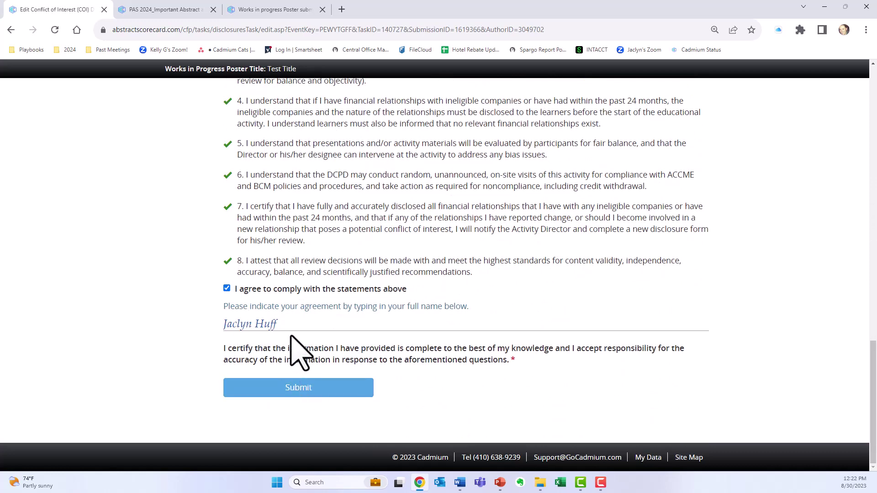
{"action": "left_click", "coordinate": [301, 391]}
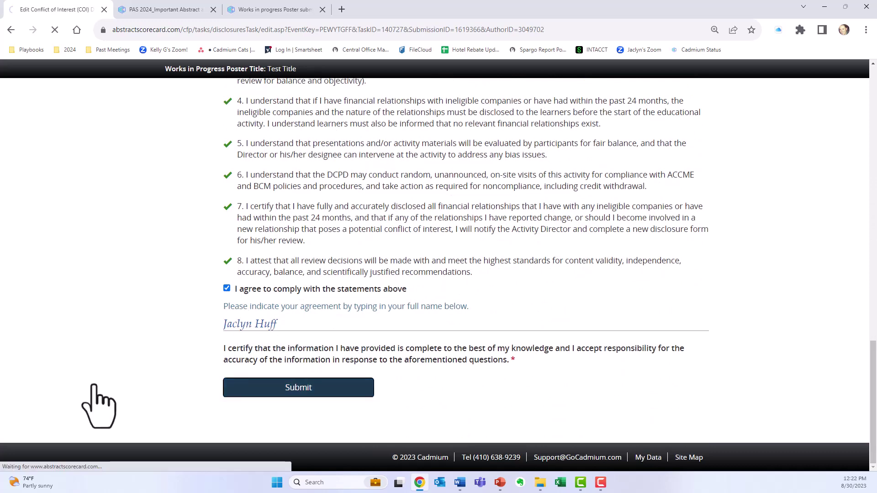
{"action": "scroll", "coordinate": [127, 340], "scroll_direction": "down", "scroll_amount": 10}
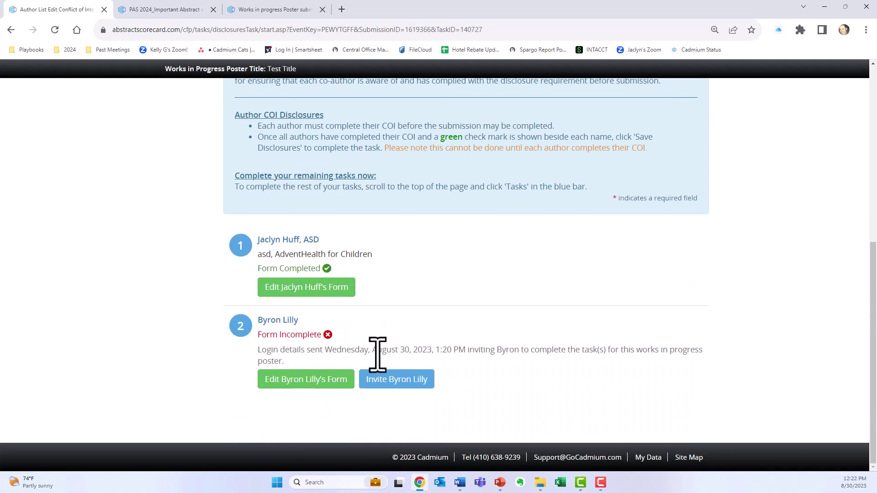
Step: Try saving disclosures, which is refused pending the co-author, then open Acknowledgement of Attendance
{"action": "scroll", "coordinate": [534, 385], "scroll_direction": "up", "scroll_amount": 10}
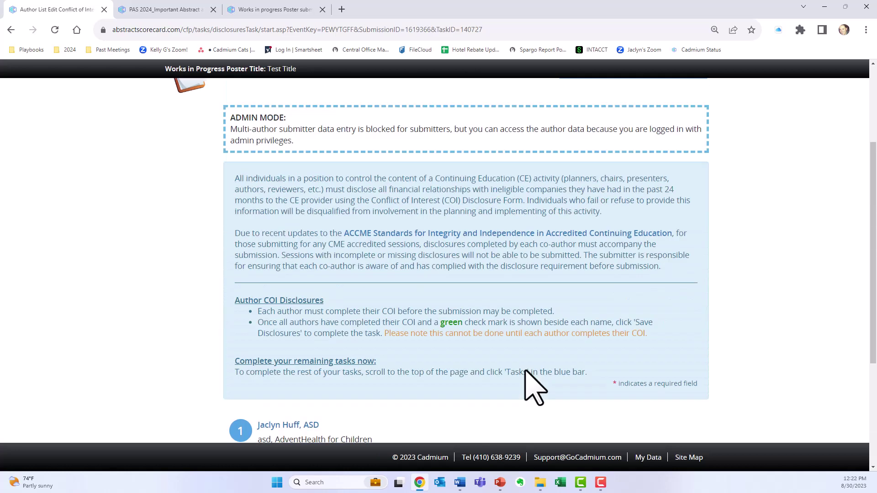
{"action": "left_click", "coordinate": [625, 230]}
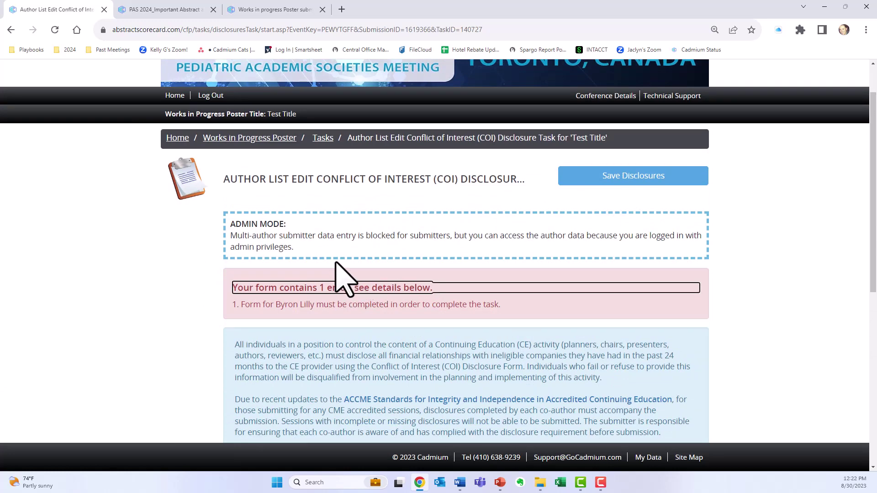
{"action": "left_click", "coordinate": [327, 139]}
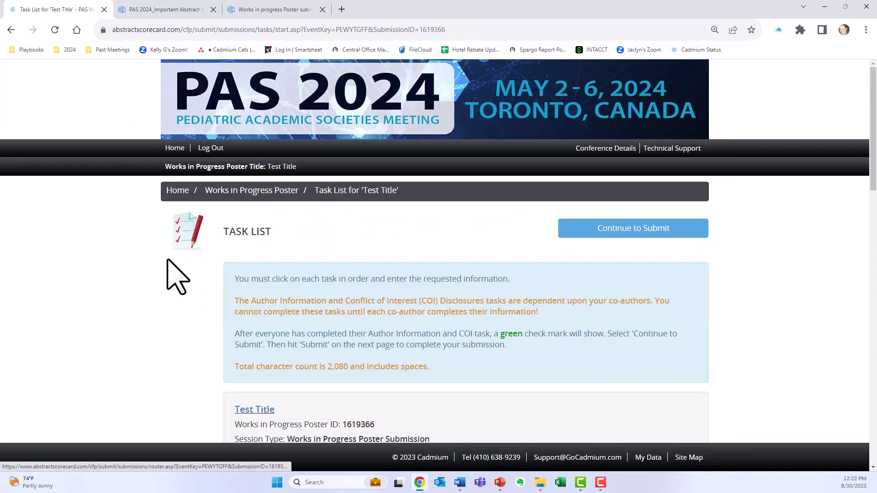
{"action": "scroll", "coordinate": [167, 274], "scroll_direction": "down", "scroll_amount": 12}
{"action": "scroll", "coordinate": [177, 276], "scroll_direction": "down", "scroll_amount": 2}
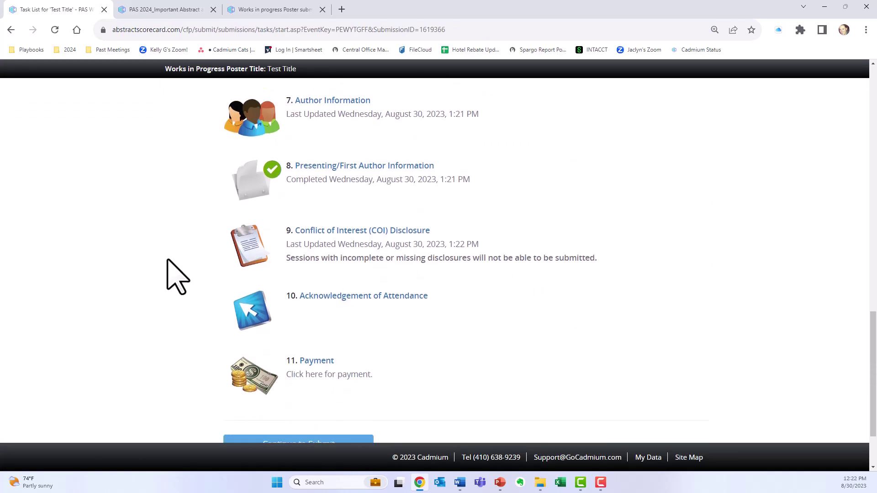
{"action": "left_click", "coordinate": [393, 251]}
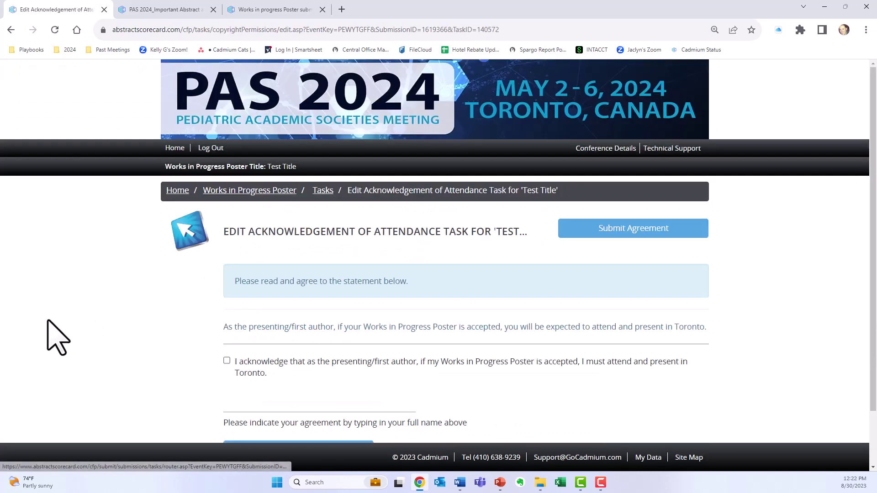
Step: Acknowledge attending and presenting in Toronto, sign with your full name, and submit the agreement
{"action": "scroll", "coordinate": [59, 337], "scroll_direction": "down", "scroll_amount": 1}
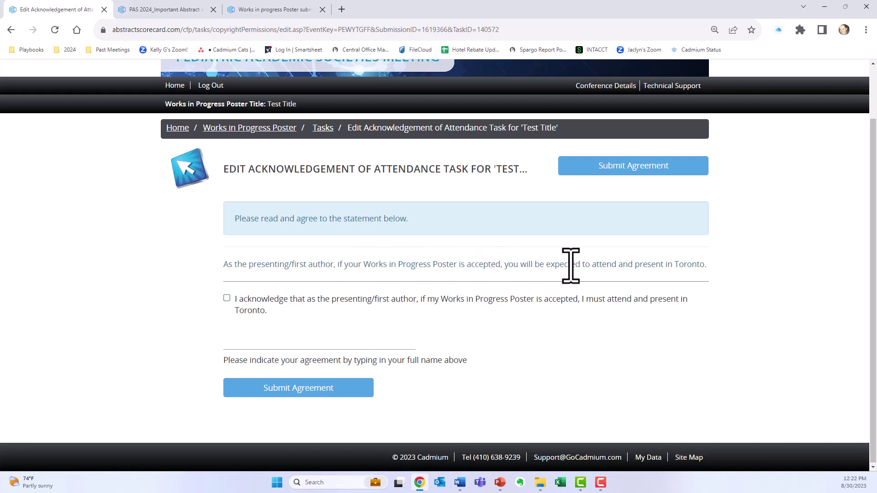
{"action": "left_click_drag", "start_coordinate": [551, 265], "coordinate": [720, 284]}
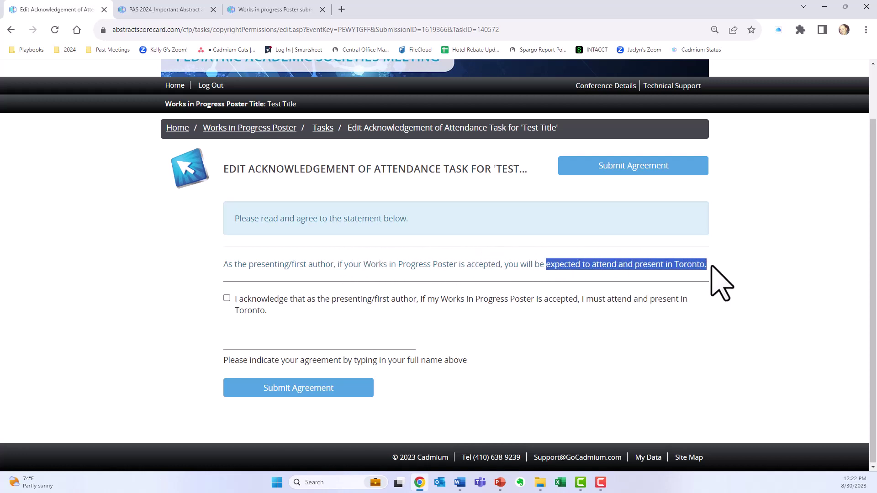
{"action": "left_click", "coordinate": [235, 301]}
{"action": "left_click", "coordinate": [293, 341]}
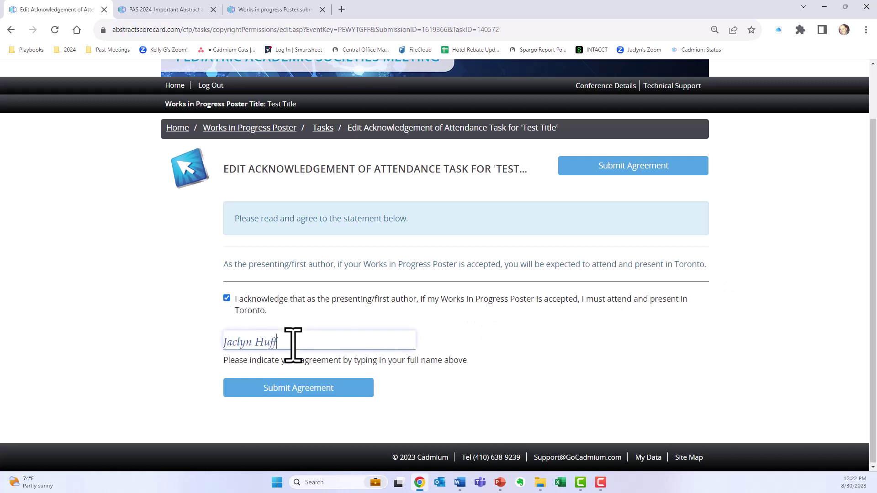
{"action": "left_click", "coordinate": [298, 389]}
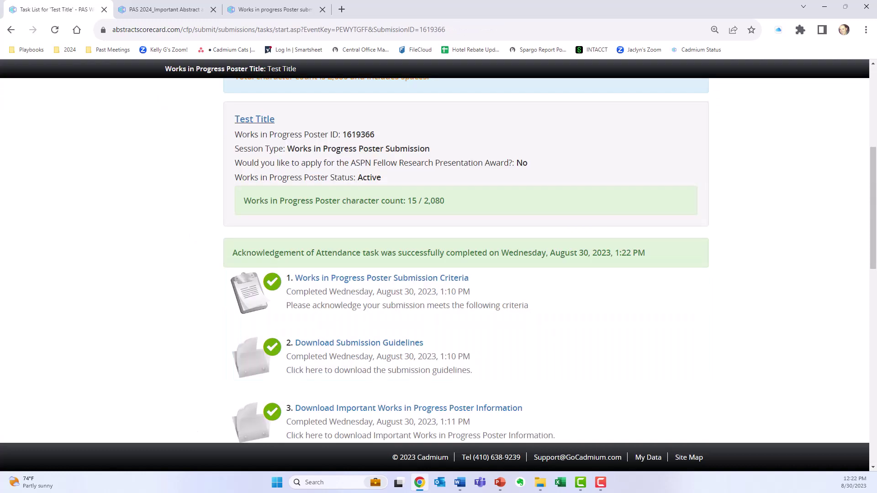
Step: Open Author Information, review both authors in the list, and save the authors
{"action": "scroll", "coordinate": [423, 348], "scroll_direction": "down", "scroll_amount": 14}
{"action": "scroll", "coordinate": [429, 363], "scroll_direction": "up", "scroll_amount": 15}
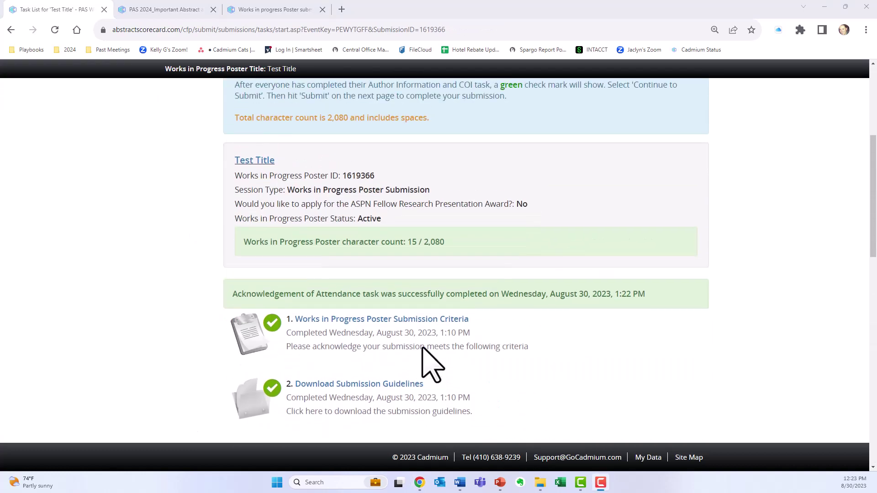
{"action": "scroll", "coordinate": [431, 363], "scroll_direction": "down", "scroll_amount": 5}
{"action": "scroll", "coordinate": [429, 363], "scroll_direction": "down", "scroll_amount": 8}
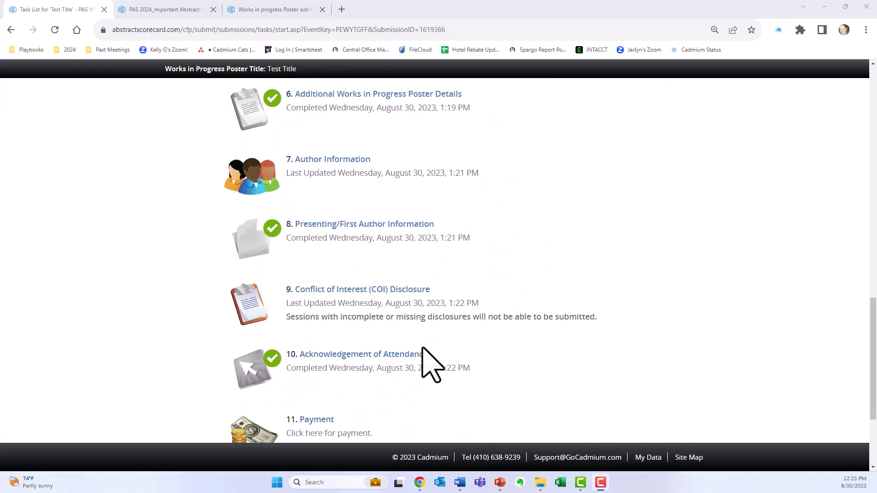
{"action": "scroll", "coordinate": [431, 364], "scroll_direction": "down", "scroll_amount": 1}
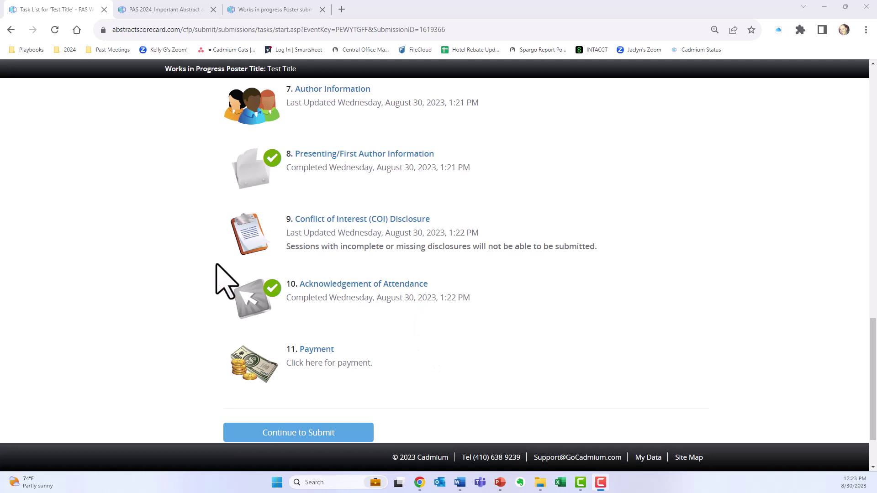
{"action": "scroll", "coordinate": [161, 301], "scroll_direction": "up", "scroll_amount": 3}
{"action": "scroll", "coordinate": [163, 304], "scroll_direction": "up", "scroll_amount": 4}
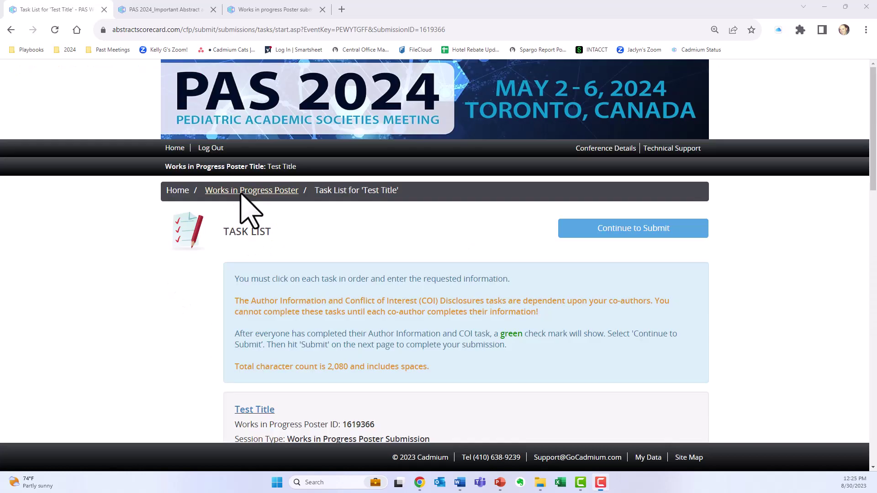
{"action": "scroll", "coordinate": [245, 207], "scroll_direction": "down", "scroll_amount": 5}
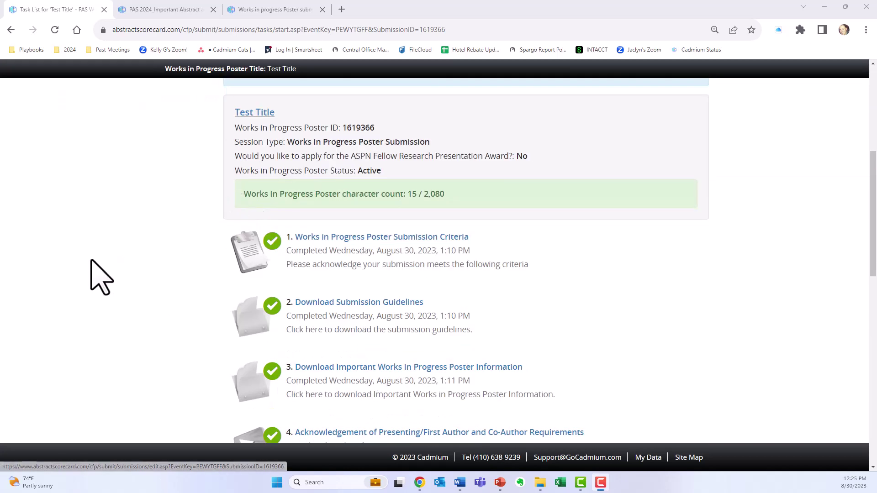
{"action": "scroll", "coordinate": [101, 277], "scroll_direction": "down", "scroll_amount": 1}
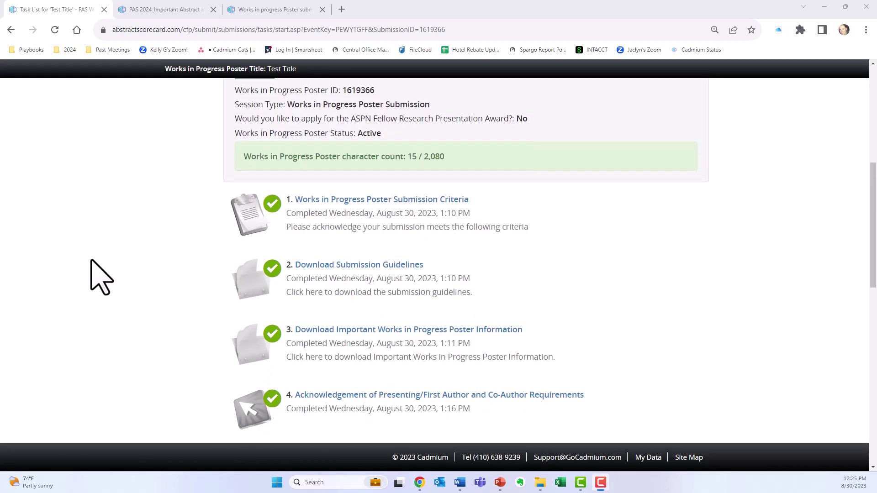
{"action": "scroll", "coordinate": [92, 269], "scroll_direction": "down", "scroll_amount": 6}
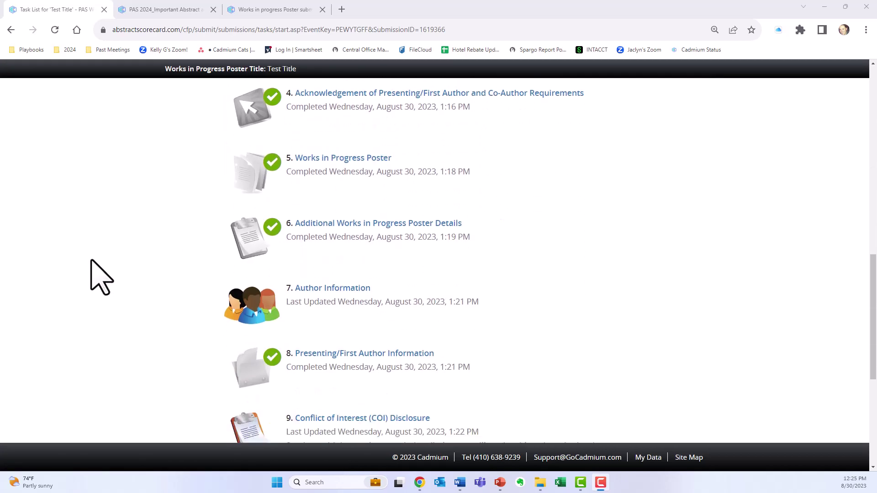
{"action": "left_click", "coordinate": [325, 287]}
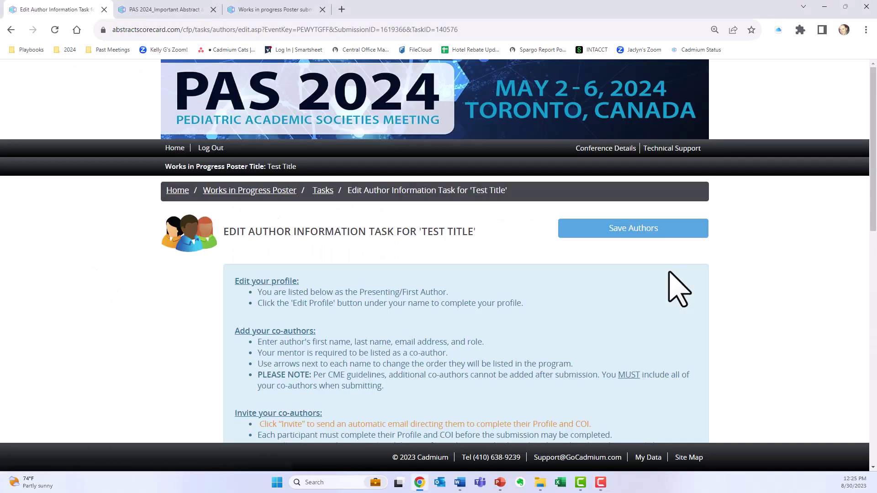
{"action": "scroll", "coordinate": [671, 273], "scroll_direction": "down", "scroll_amount": 10}
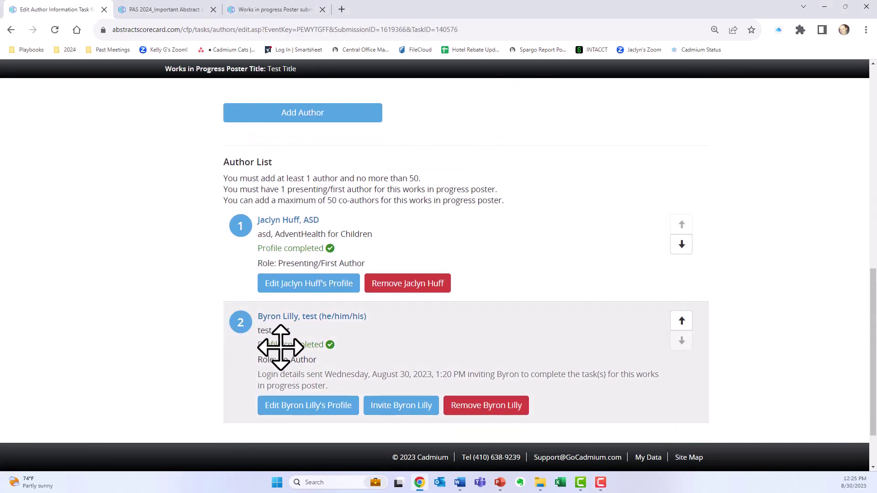
{"action": "scroll", "coordinate": [571, 274], "scroll_direction": "up", "scroll_amount": 10}
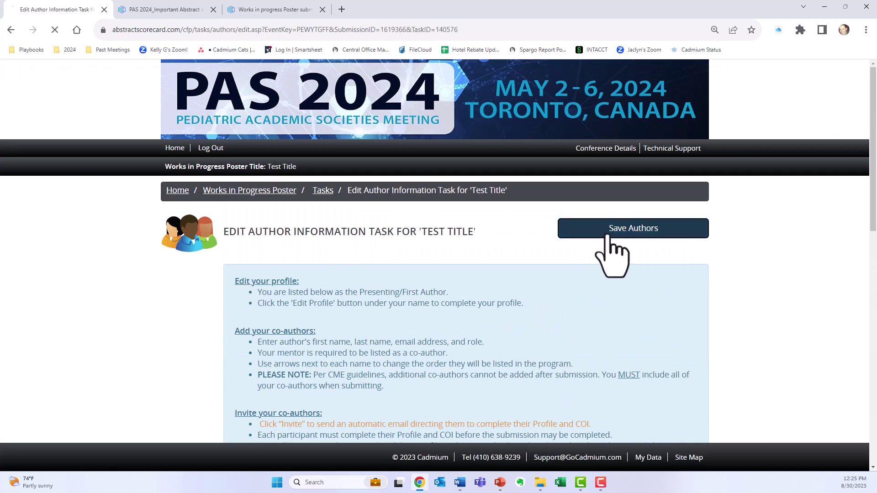
{"action": "left_click", "coordinate": [610, 229]}
{"action": "scroll", "coordinate": [186, 308], "scroll_direction": "down", "scroll_amount": 7}
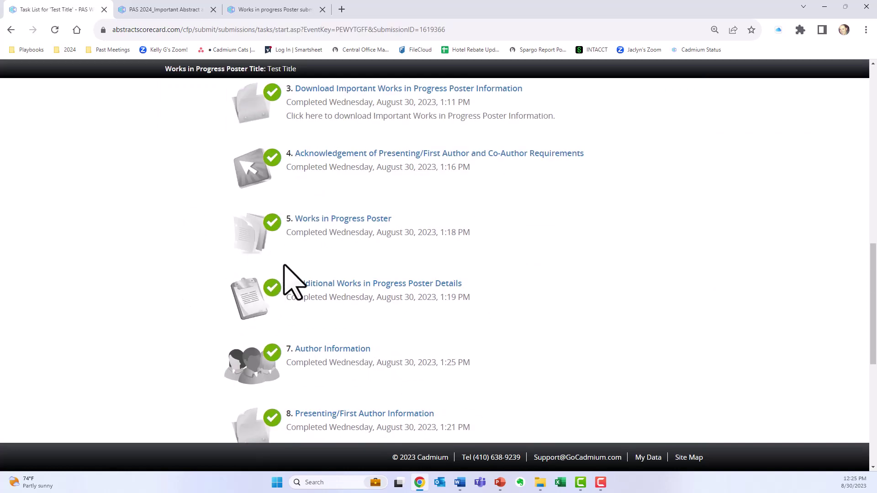
Step: Open the COI Disclosure task, confirm both authors' forms are completed, and save disclosures
{"action": "scroll", "coordinate": [292, 319], "scroll_direction": "down", "scroll_amount": 6}
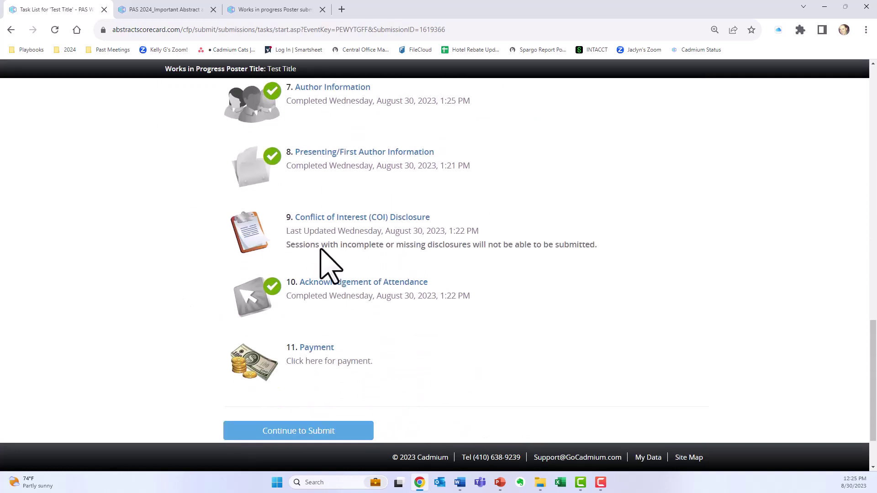
{"action": "left_click", "coordinate": [319, 220]}
{"action": "scroll", "coordinate": [199, 269], "scroll_direction": "down", "scroll_amount": 5}
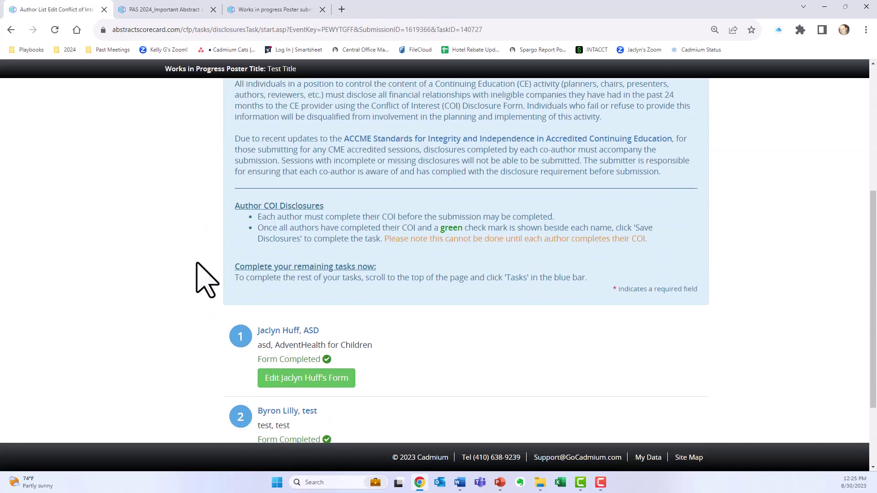
{"action": "scroll", "coordinate": [519, 326], "scroll_direction": "up", "scroll_amount": 8}
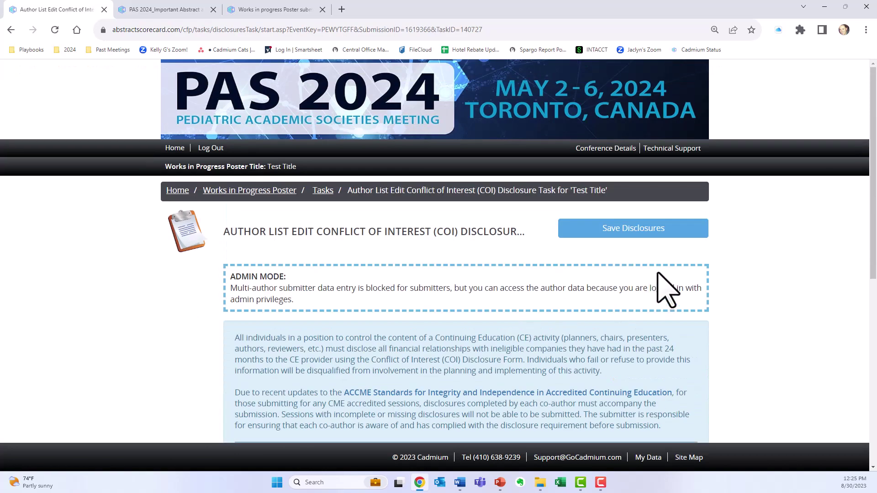
{"action": "left_click", "coordinate": [634, 228]}
Step: Scroll the task list to confirm Payment and all eleven tasks show green checks
{"action": "scroll", "coordinate": [172, 303], "scroll_direction": "down", "scroll_amount": 7}
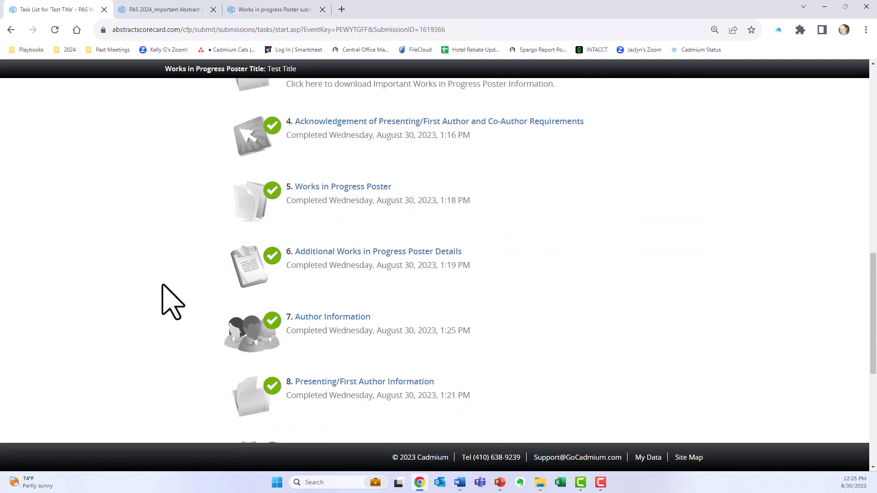
{"action": "scroll", "coordinate": [172, 303], "scroll_direction": "down", "scroll_amount": 6}
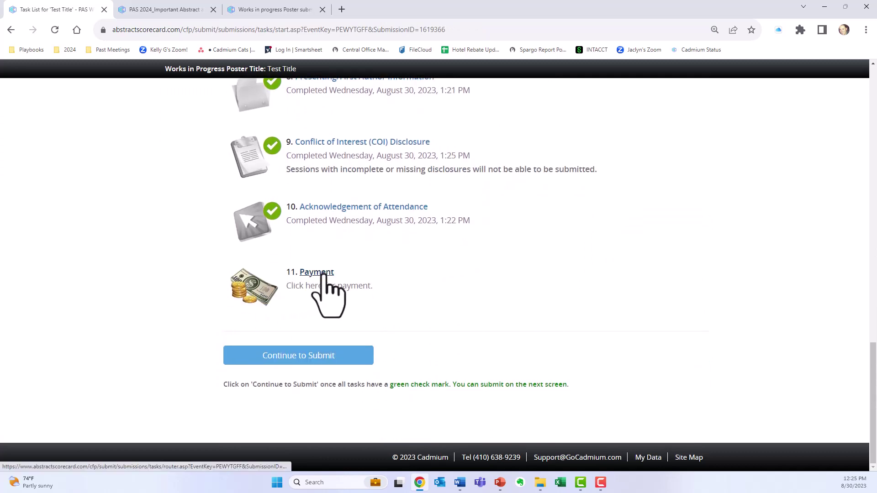
{"action": "scroll", "coordinate": [213, 322], "scroll_direction": "down", "scroll_amount": 4}
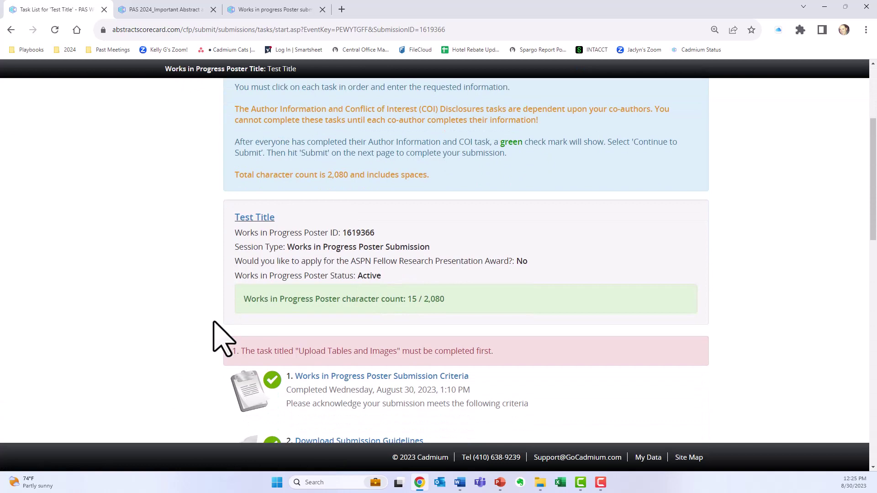
{"action": "scroll", "coordinate": [213, 322], "scroll_direction": "up", "scroll_amount": 3}
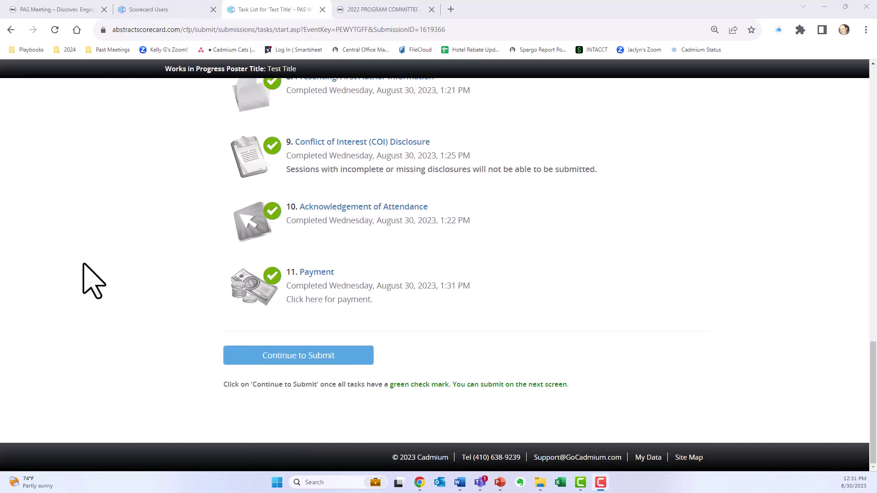
{"action": "scroll", "coordinate": [283, 308], "scroll_direction": "up", "scroll_amount": 15}
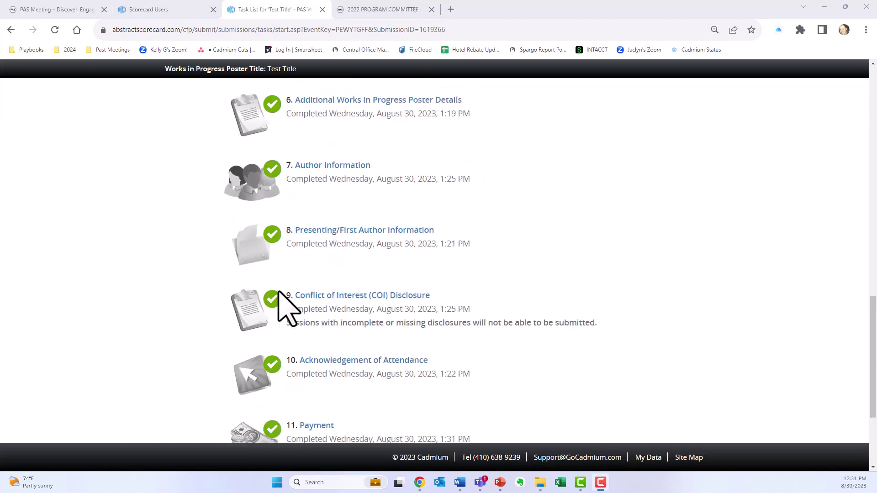
{"action": "scroll", "coordinate": [285, 308], "scroll_direction": "down", "scroll_amount": 8}
{"action": "scroll", "coordinate": [283, 308], "scroll_direction": "down", "scroll_amount": 10}
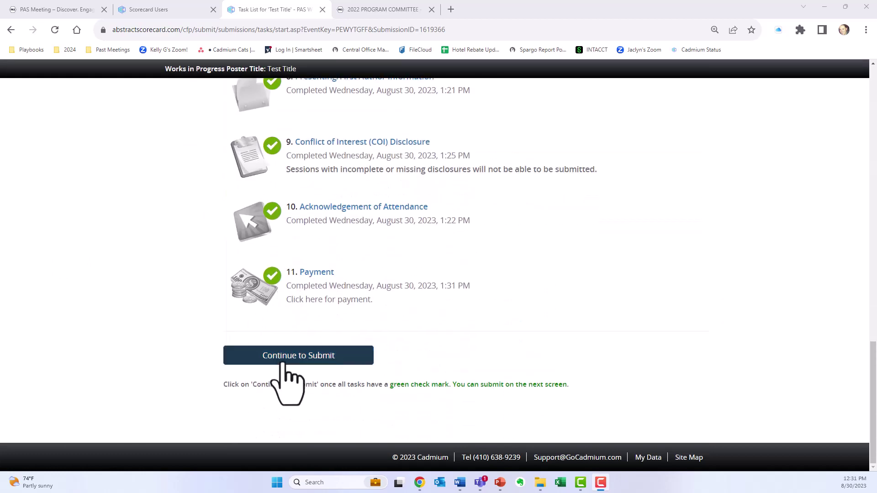
Step: Review the summary and submit the Test Title poster, then find its Complete status on the home page
{"action": "left_click", "coordinate": [286, 361]}
{"action": "scroll", "coordinate": [274, 366], "scroll_direction": "down", "scroll_amount": 5}
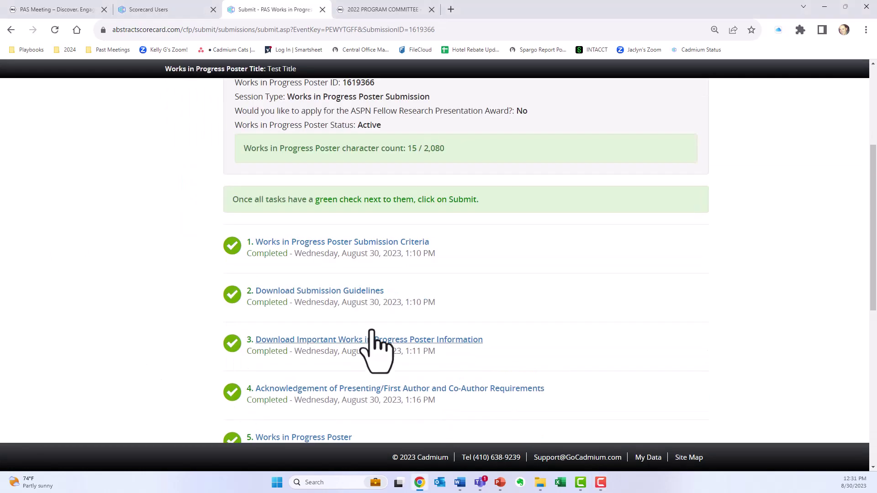
{"action": "scroll", "coordinate": [559, 279], "scroll_direction": "down", "scroll_amount": 8}
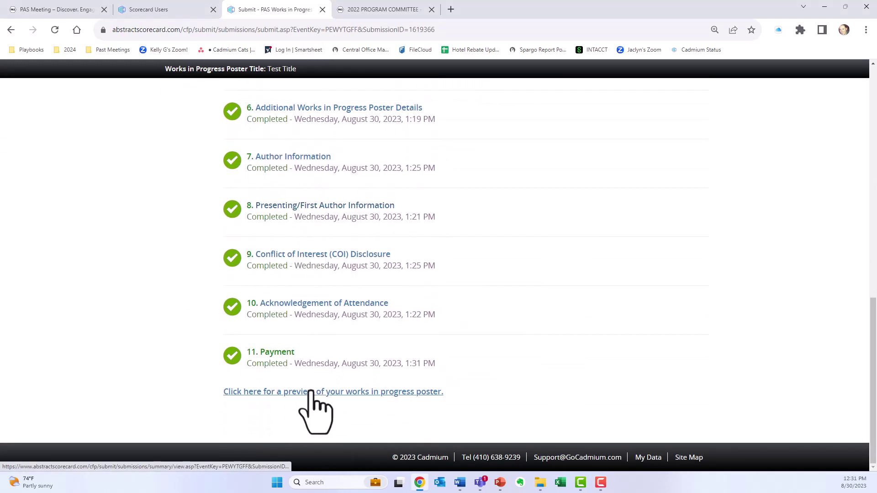
{"action": "scroll", "coordinate": [496, 401], "scroll_direction": "up", "scroll_amount": 8}
{"action": "scroll", "coordinate": [498, 401], "scroll_direction": "up", "scroll_amount": 6}
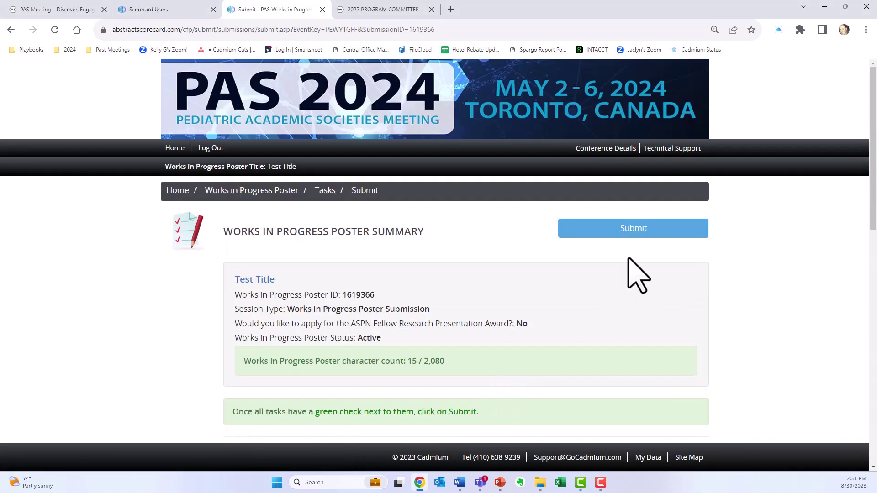
{"action": "left_click", "coordinate": [633, 232]}
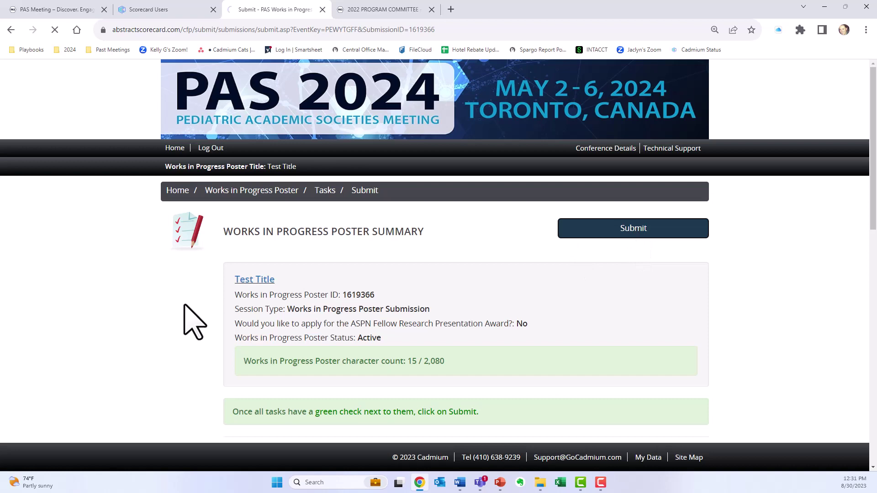
{"action": "left_click", "coordinate": [648, 233]}
{"action": "scroll", "coordinate": [93, 372], "scroll_direction": "down", "scroll_amount": 8}
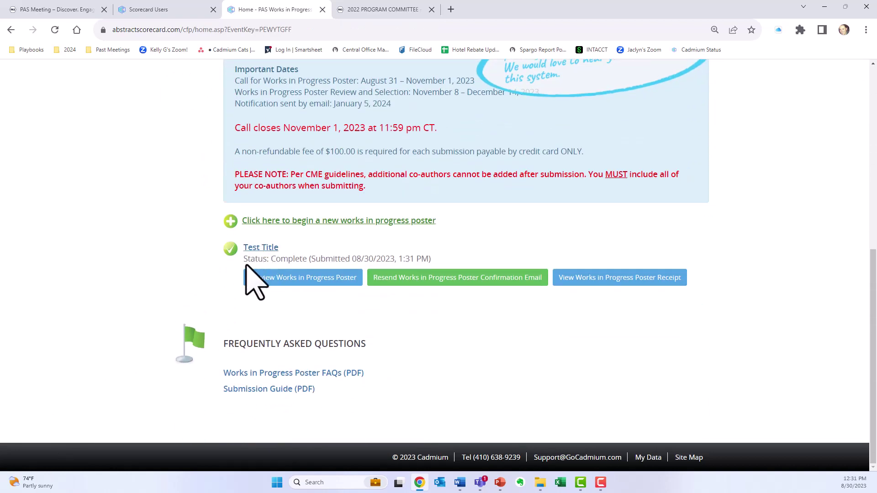
{"action": "left_click_drag", "start_coordinate": [248, 263], "coordinate": [422, 259]}
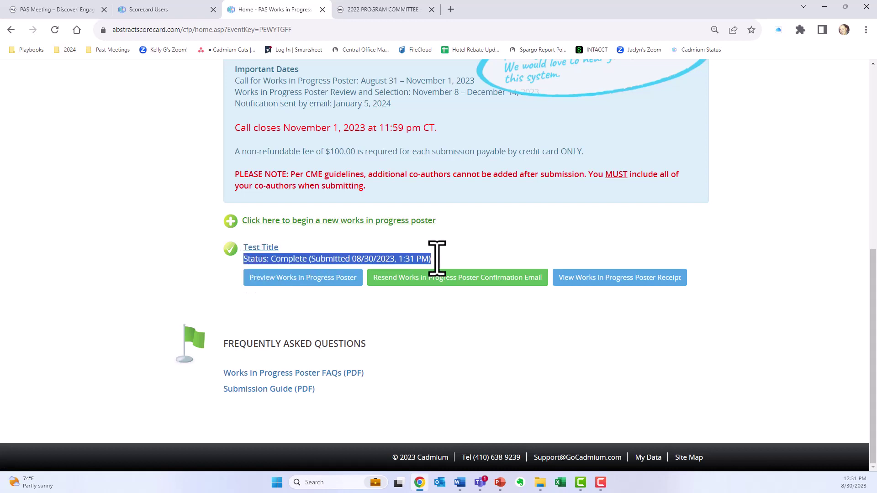
{"action": "left_click", "coordinate": [338, 264]}
{"action": "triple_click", "coordinate": [343, 261]}
{"action": "left_click", "coordinate": [295, 259]}
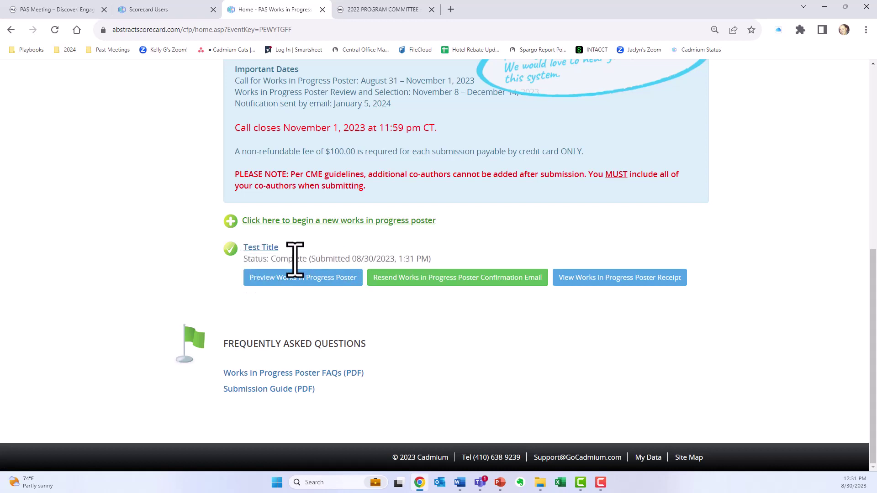
{"action": "left_click_drag", "start_coordinate": [308, 262], "coordinate": [256, 264]}
{"action": "left_click", "coordinate": [250, 263]}
{"action": "triple_click", "coordinate": [248, 263]}
{"action": "left_click", "coordinate": [448, 272]}
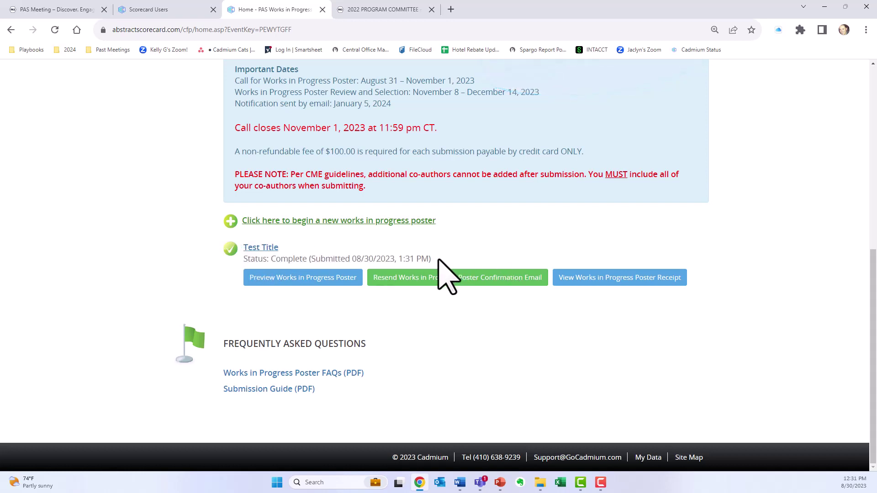
{"action": "triple_click", "coordinate": [255, 262]}
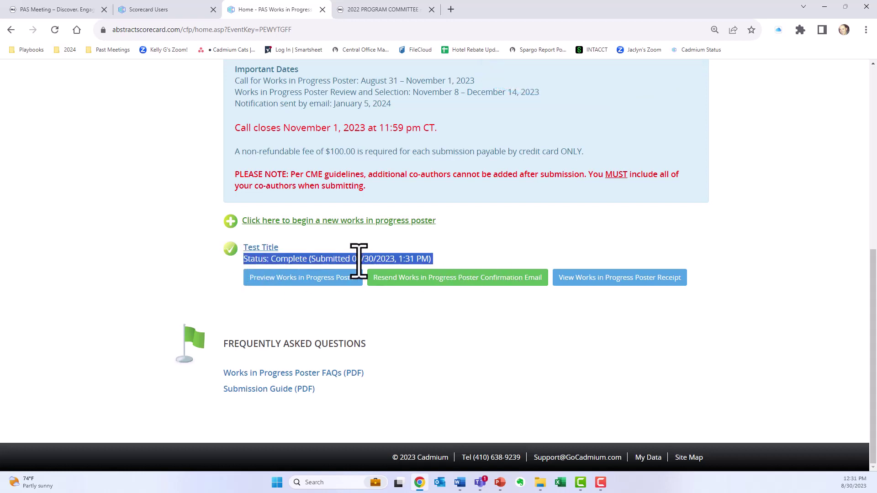
{"action": "left_click", "coordinate": [358, 260]}
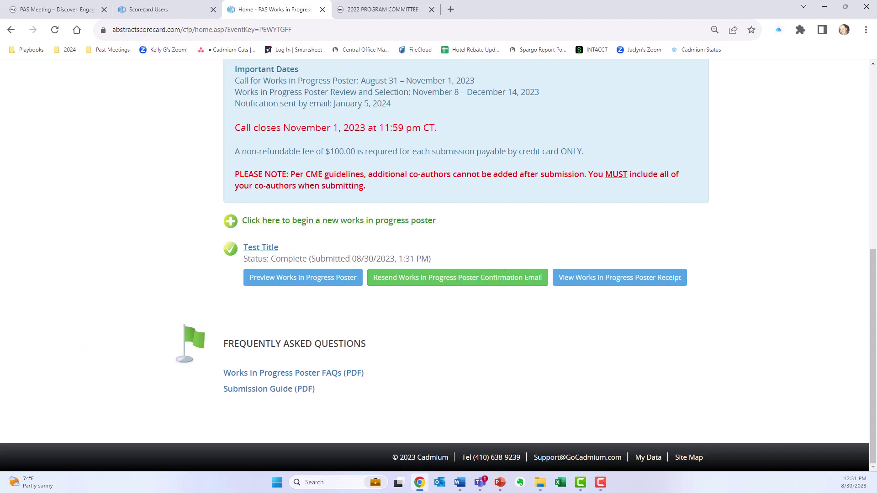